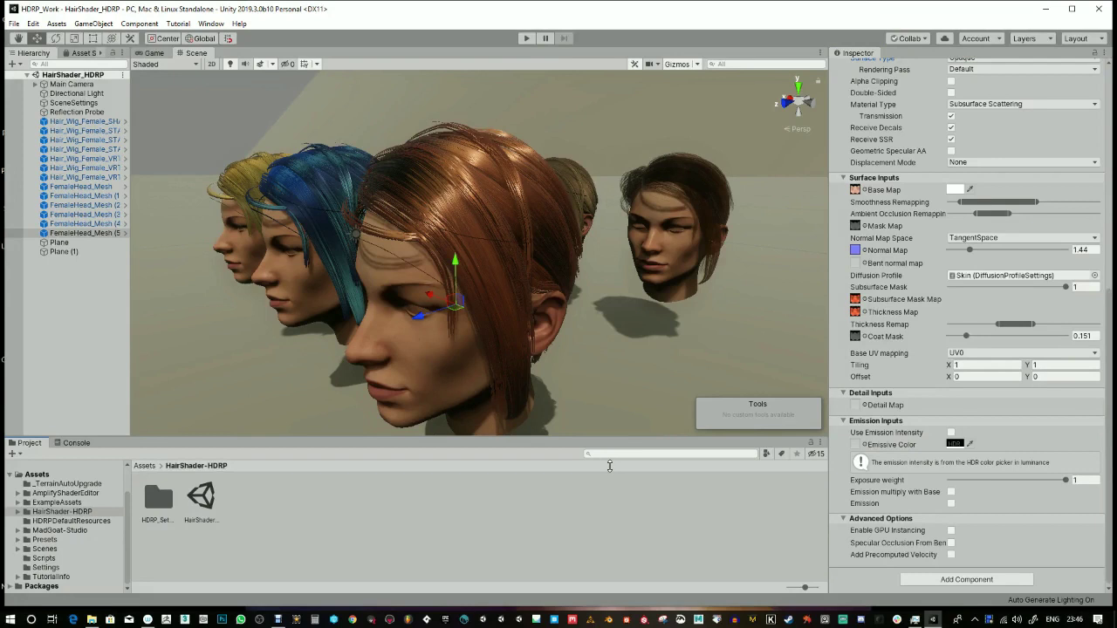
Select the front head's hair wig and expand the properties of its HDRP_VRTC1_AS_BROWN material.
{"action": "left_click", "coordinate": [602, 377]}
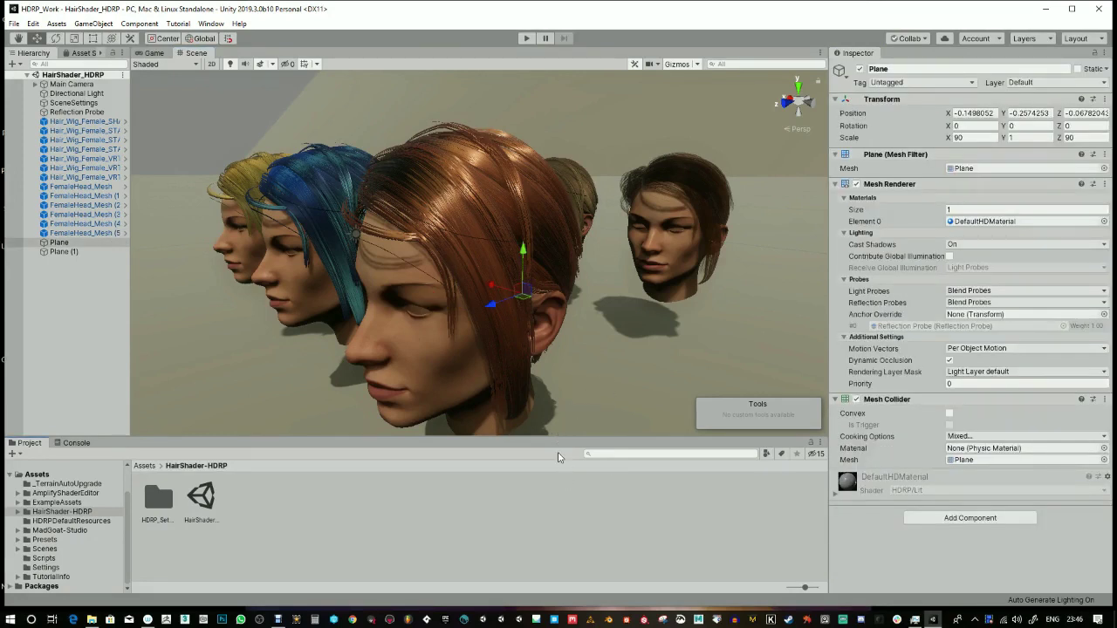
{"action": "left_click", "coordinate": [483, 211]}
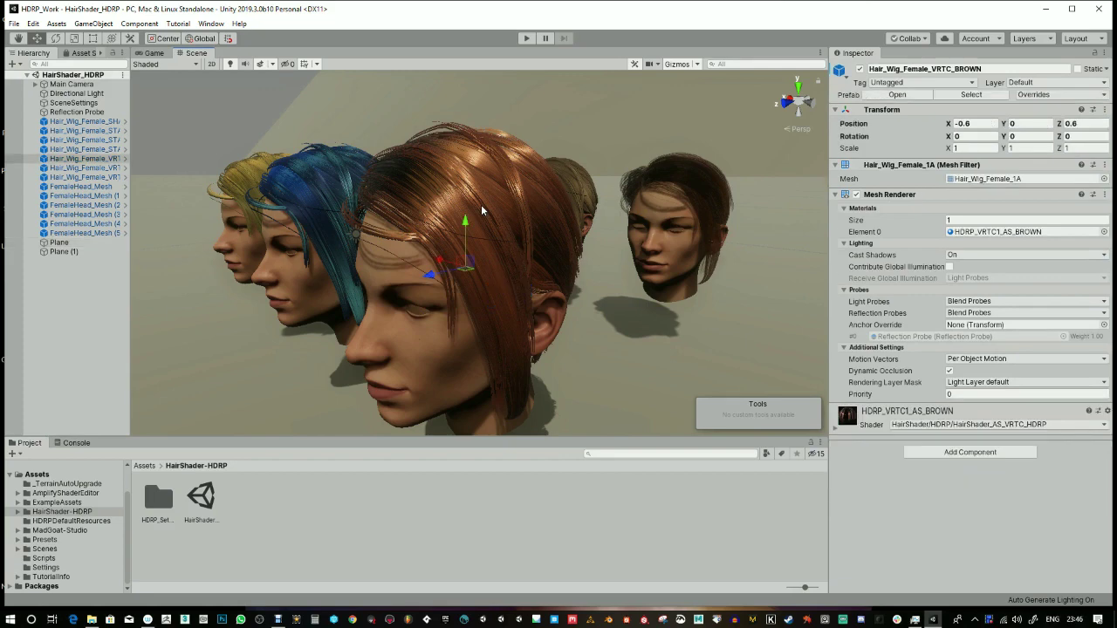
{"action": "left_click", "coordinate": [841, 429]}
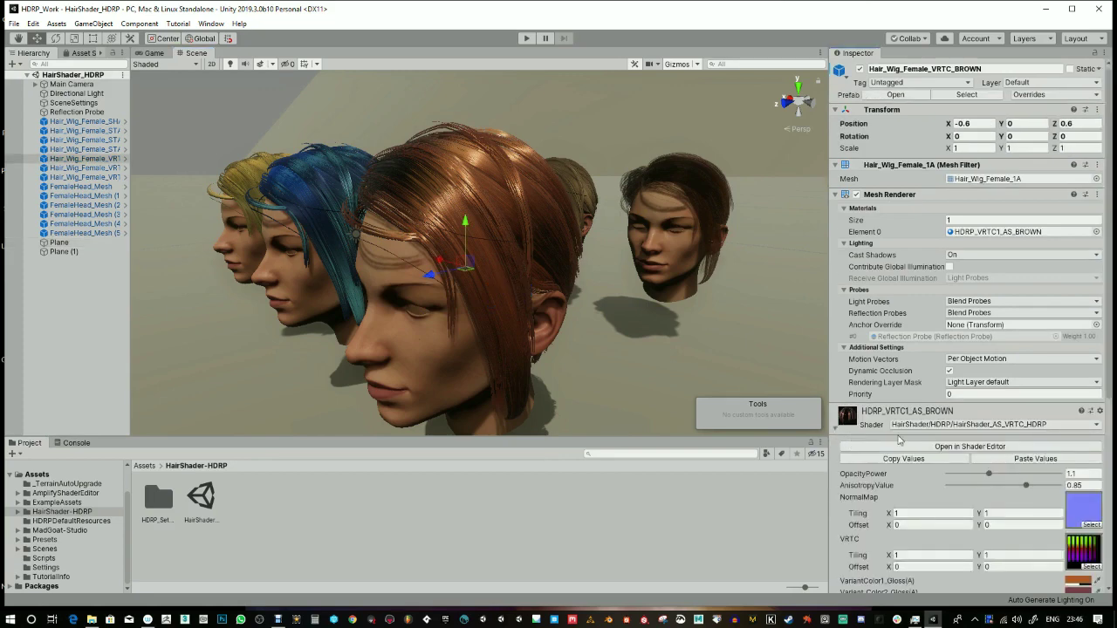
{"action": "scroll", "coordinate": [995, 468], "scroll_direction": "down", "scroll_amount": 5}
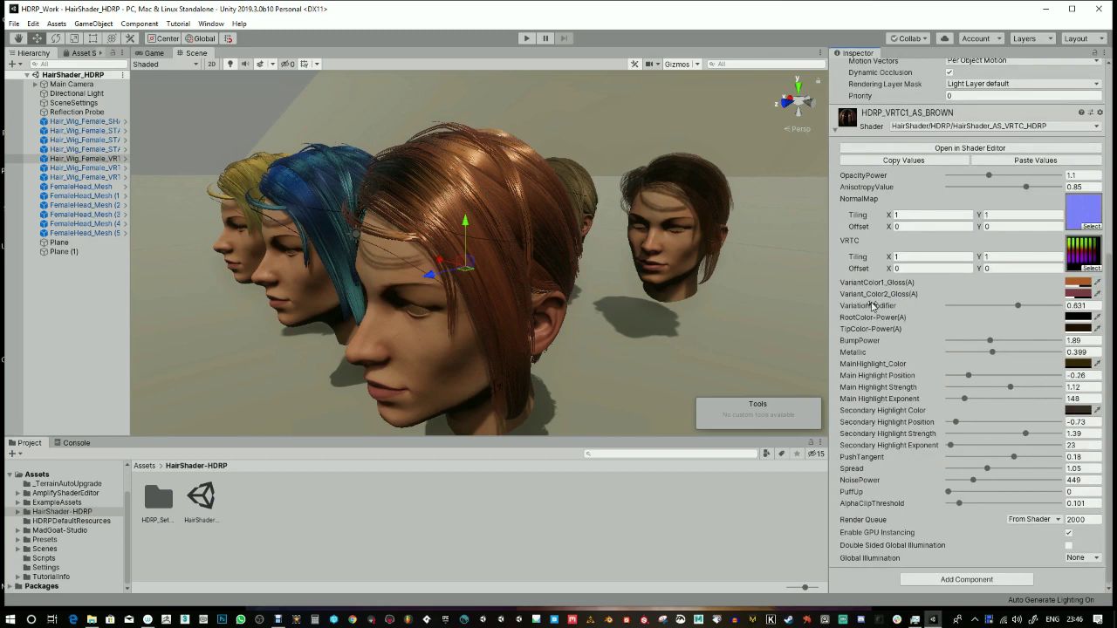
Set the hair material's VariationModifier to 0.657 and VariantColor1_Gloss to the pale grey E5E3E2.
{"action": "mouse_move", "coordinate": [1020, 310]}
{"action": "left_mouse_down"}
{"action": "mouse_move", "coordinate": [947, 308]}
{"action": "mouse_move", "coordinate": [1052, 308]}
{"action": "mouse_move", "coordinate": [1016, 308]}
{"action": "mouse_move", "coordinate": [1028, 307]}
{"action": "left_mouse_up"}
{"action": "left_click", "coordinate": [1079, 282]}
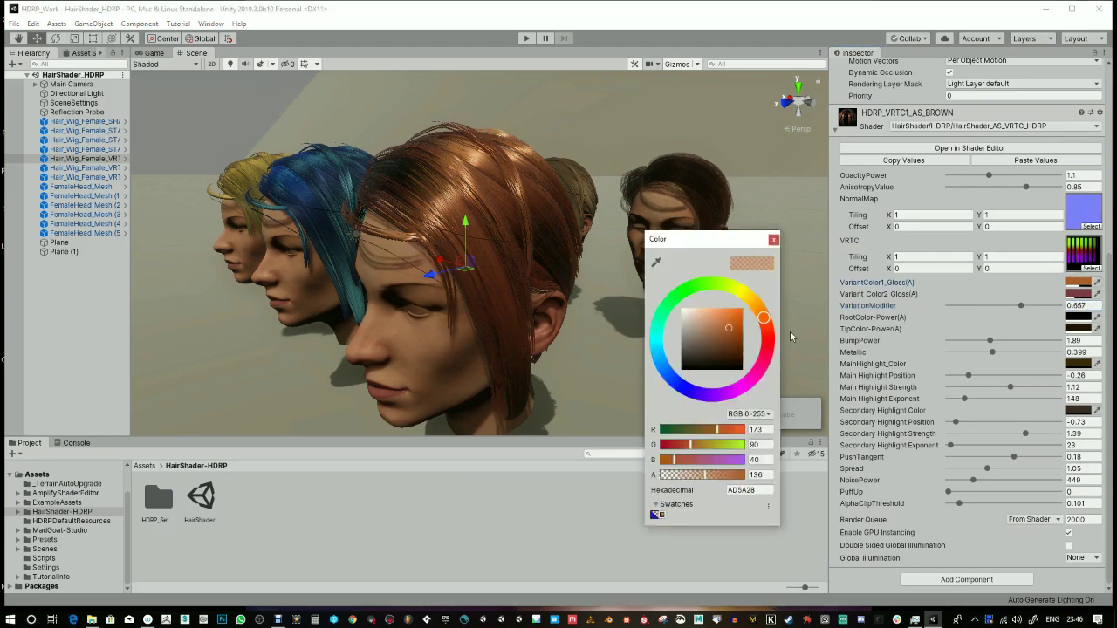
{"action": "left_click_drag", "start_coordinate": [699, 347], "coordinate": [683, 318]}
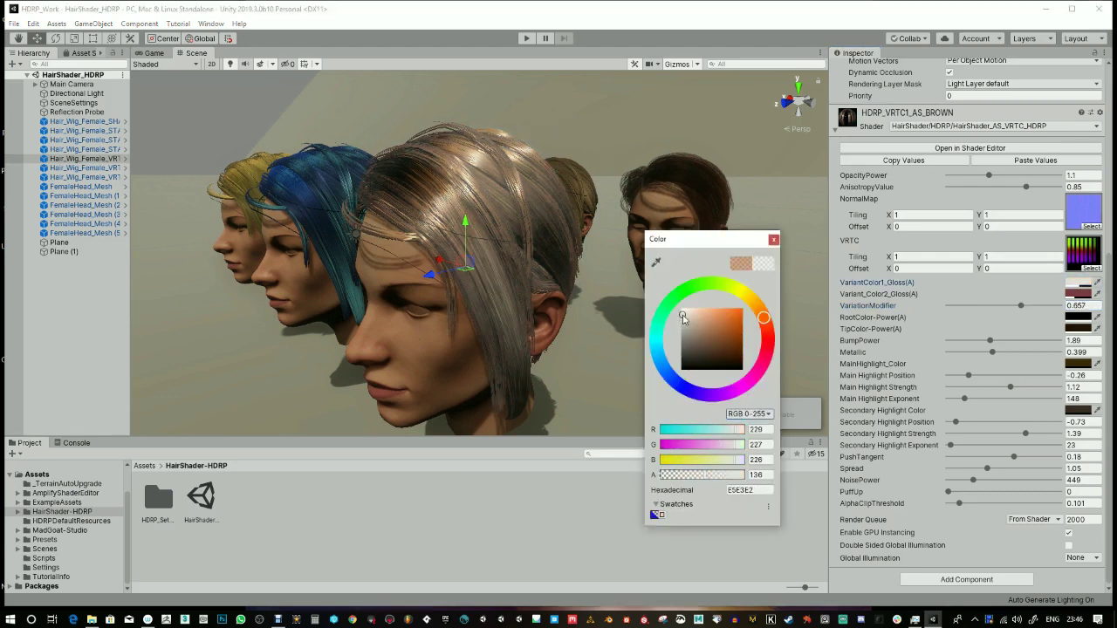
{"action": "left_click", "coordinate": [779, 245]}
Change Variant_Color2_Gloss of the hair material to a dark grey.
{"action": "left_click", "coordinate": [1079, 294]}
{"action": "left_click_drag", "start_coordinate": [723, 340], "coordinate": [682, 365]}
{"action": "left_click", "coordinate": [773, 239]}
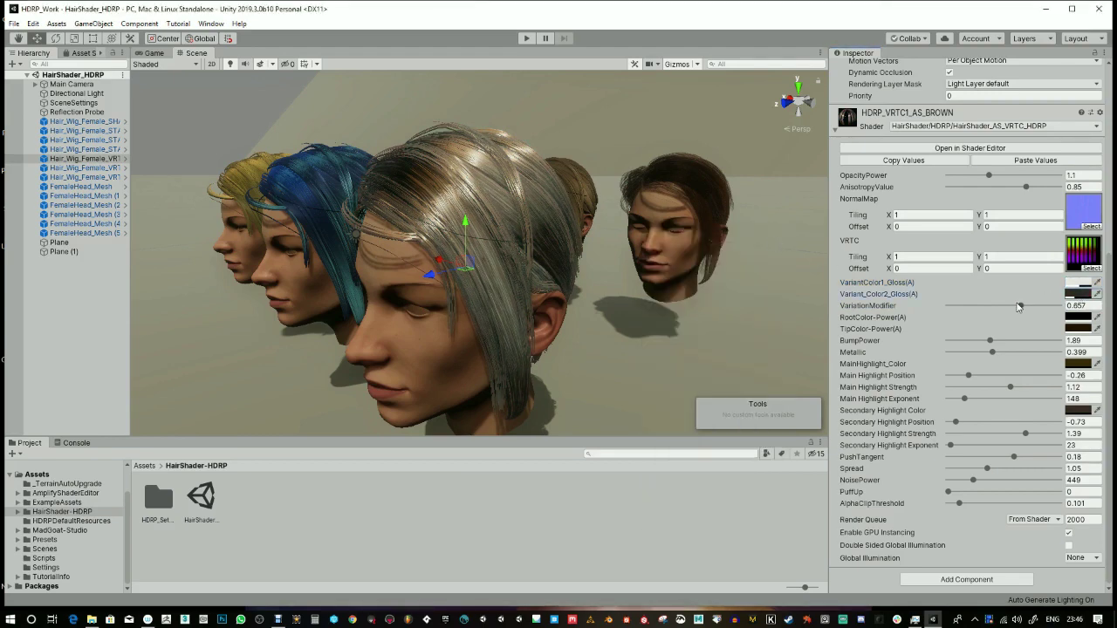
Set VariationModifier to 0.634 and change Variant_Color2_Gloss to a dark reddish brown.
{"action": "mouse_move", "coordinate": [1019, 307]}
{"action": "left_mouse_down"}
{"action": "mouse_move", "coordinate": [960, 310]}
{"action": "mouse_move", "coordinate": [1012, 308]}
{"action": "mouse_move", "coordinate": [966, 323]}
{"action": "mouse_move", "coordinate": [1042, 323]}
{"action": "mouse_move", "coordinate": [1019, 323]}
{"action": "left_mouse_up"}
{"action": "left_click", "coordinate": [1082, 294]}
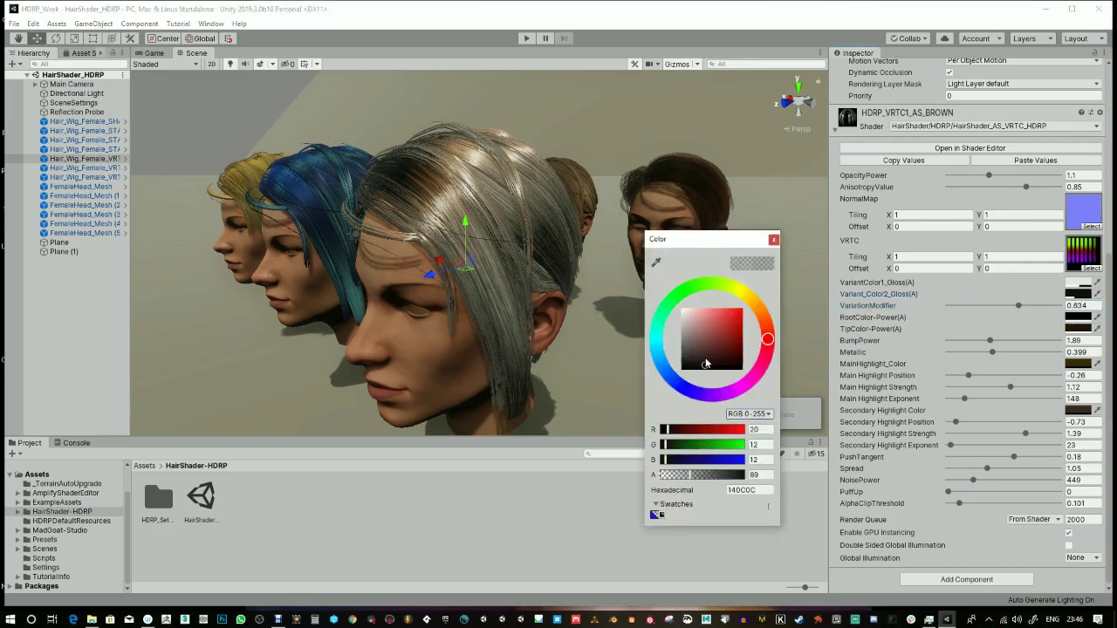
{"action": "left_click_drag", "start_coordinate": [706, 363], "coordinate": [714, 349]}
{"action": "left_click", "coordinate": [773, 240]}
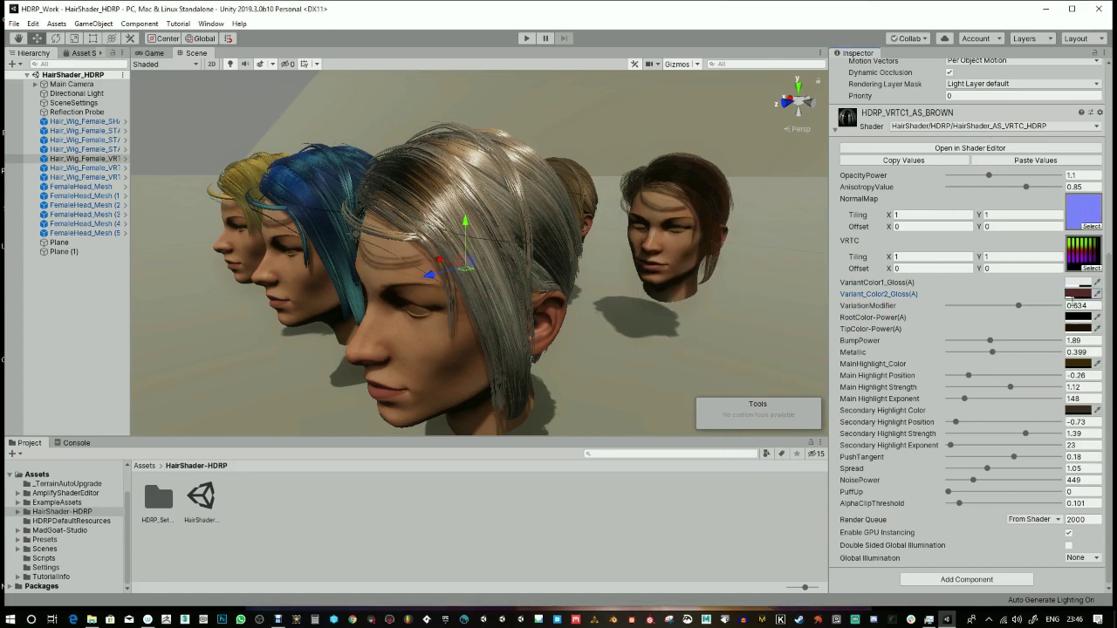
Change VariantColor1_Gloss of the hair material to a golden yellow-orange.
{"action": "left_click", "coordinate": [1082, 284]}
{"action": "mouse_move", "coordinate": [766, 336]}
{"action": "left_mouse_down"}
{"action": "mouse_move", "coordinate": [757, 305]}
{"action": "mouse_move", "coordinate": [723, 318]}
{"action": "left_mouse_up"}
{"action": "left_click", "coordinate": [773, 240]}
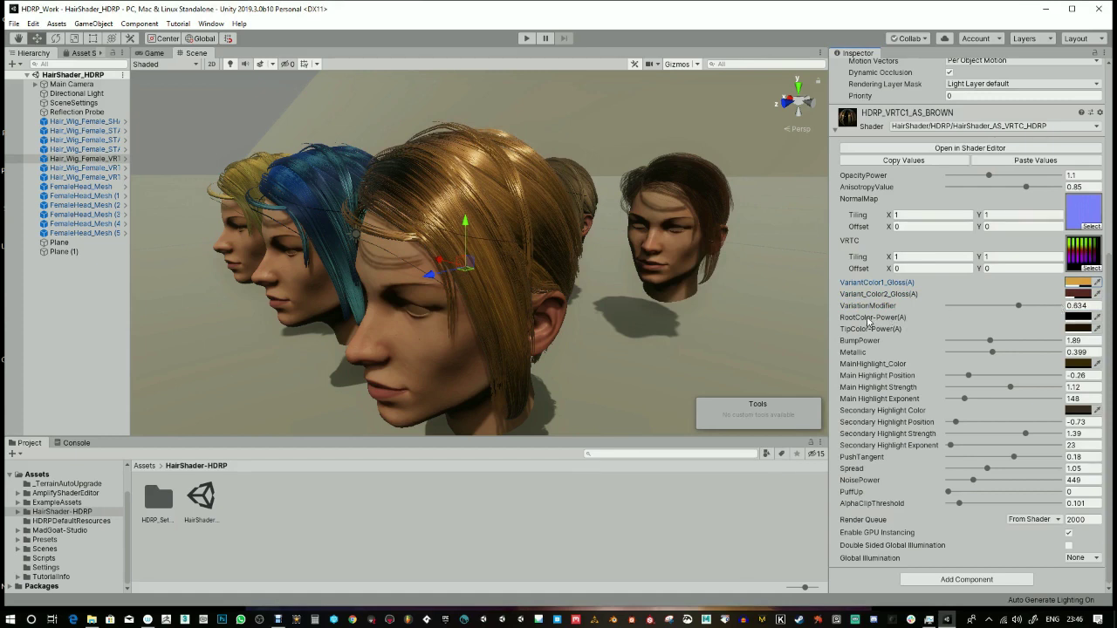
Set the hair's RootColor-Power to dark grey and its TipColor-Power to bright orange.
{"action": "left_click", "coordinate": [1080, 318]}
{"action": "left_click_drag", "start_coordinate": [721, 353], "coordinate": [695, 356]}
{"action": "left_click", "coordinate": [774, 240]}
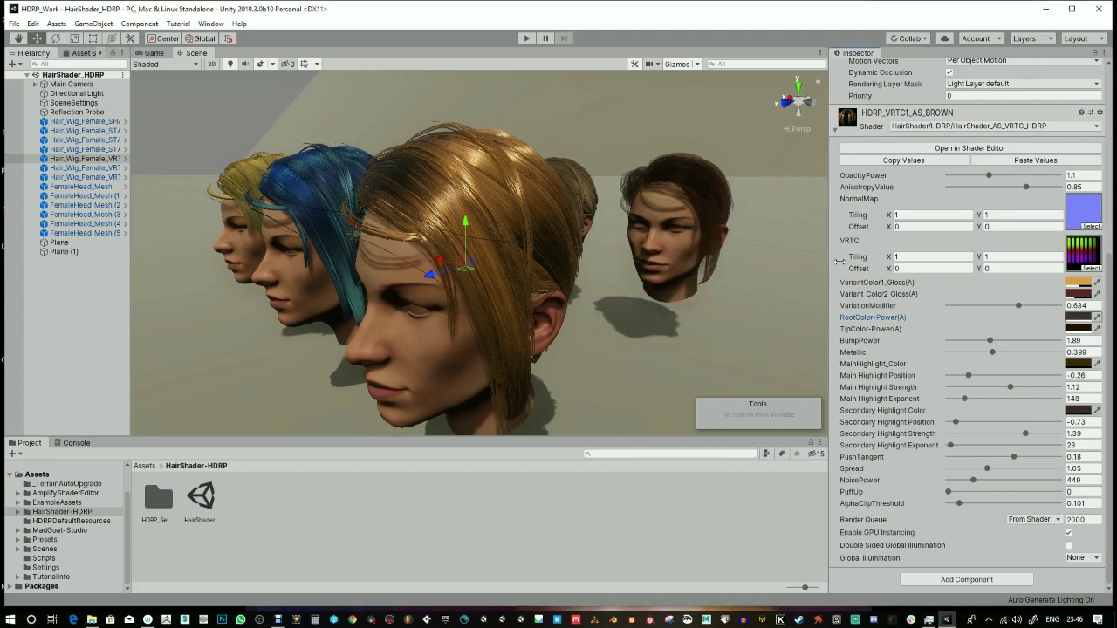
{"action": "left_click", "coordinate": [1079, 329]}
{"action": "mouse_move", "coordinate": [720, 330]}
{"action": "left_mouse_down"}
{"action": "mouse_move", "coordinate": [733, 314]}
{"action": "mouse_move", "coordinate": [734, 323]}
{"action": "left_mouse_up"}
{"action": "left_click", "coordinate": [773, 240]}
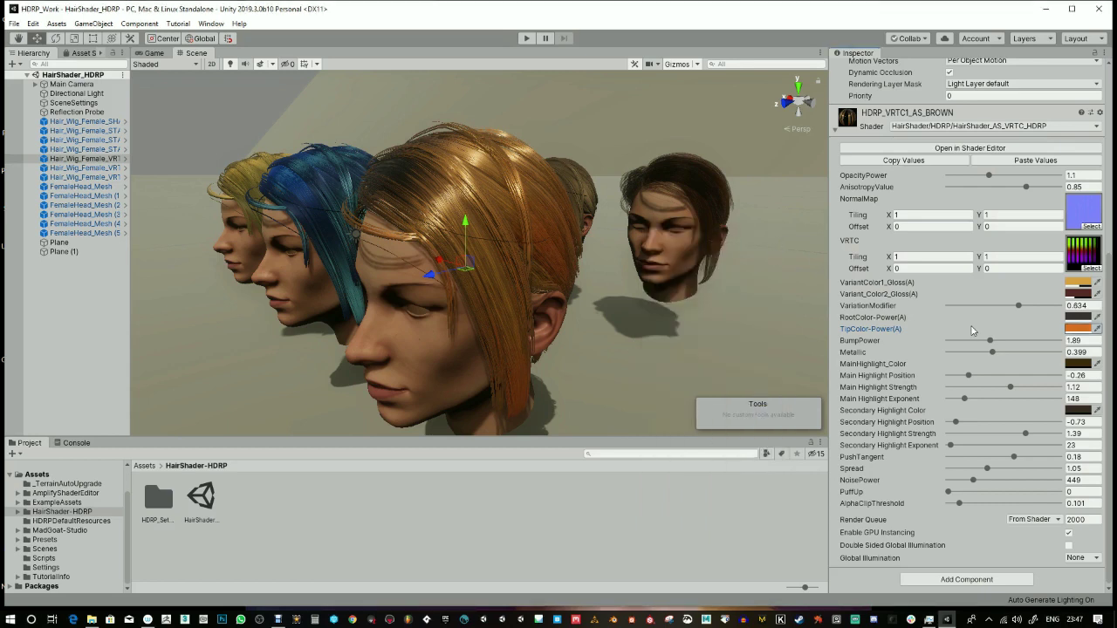
Set BumpPower to 1.58, Metallic to 0.336, Main Highlight Position to 0.72, Strength to 1.66, Exponent to 75, and Secondary Highlight Position to 0.22.
{"action": "mouse_move", "coordinate": [992, 341]}
{"action": "left_mouse_down"}
{"action": "mouse_move", "coordinate": [1021, 341]}
{"action": "mouse_move", "coordinate": [945, 354]}
{"action": "mouse_move", "coordinate": [1051, 352]}
{"action": "mouse_move", "coordinate": [985, 352]}
{"action": "left_mouse_up"}
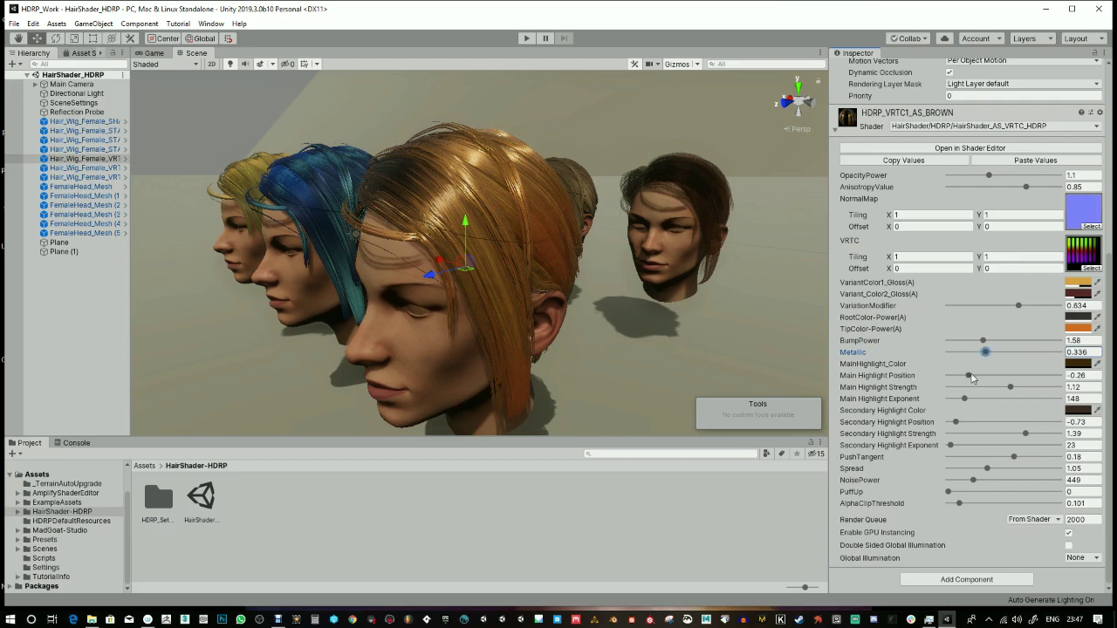
{"action": "mouse_move", "coordinate": [973, 377]}
{"action": "left_mouse_down"}
{"action": "mouse_move", "coordinate": [1034, 377]}
{"action": "mouse_move", "coordinate": [965, 390]}
{"action": "mouse_move", "coordinate": [1038, 390]}
{"action": "left_mouse_up"}
{"action": "left_click_drag", "start_coordinate": [967, 400], "coordinate": [982, 423]}
Change MainHighlight_Color of the hair material to a medium orange-brown.
{"action": "left_click", "coordinate": [1080, 363]}
{"action": "mouse_move", "coordinate": [738, 352]}
{"action": "left_mouse_down"}
{"action": "mouse_move", "coordinate": [711, 326]}
{"action": "mouse_move", "coordinate": [664, 342]}
{"action": "mouse_move", "coordinate": [766, 359]}
{"action": "mouse_move", "coordinate": [767, 328]}
{"action": "left_mouse_up"}
{"action": "mouse_move", "coordinate": [727, 321]}
{"action": "left_mouse_down"}
{"action": "mouse_move", "coordinate": [714, 332]}
{"action": "mouse_move", "coordinate": [723, 339]}
{"action": "mouse_move", "coordinate": [768, 342]}
{"action": "mouse_move", "coordinate": [762, 313]}
{"action": "left_mouse_up"}
{"action": "left_click_drag", "start_coordinate": [733, 325], "coordinate": [745, 335]}
{"action": "left_click", "coordinate": [779, 249]}
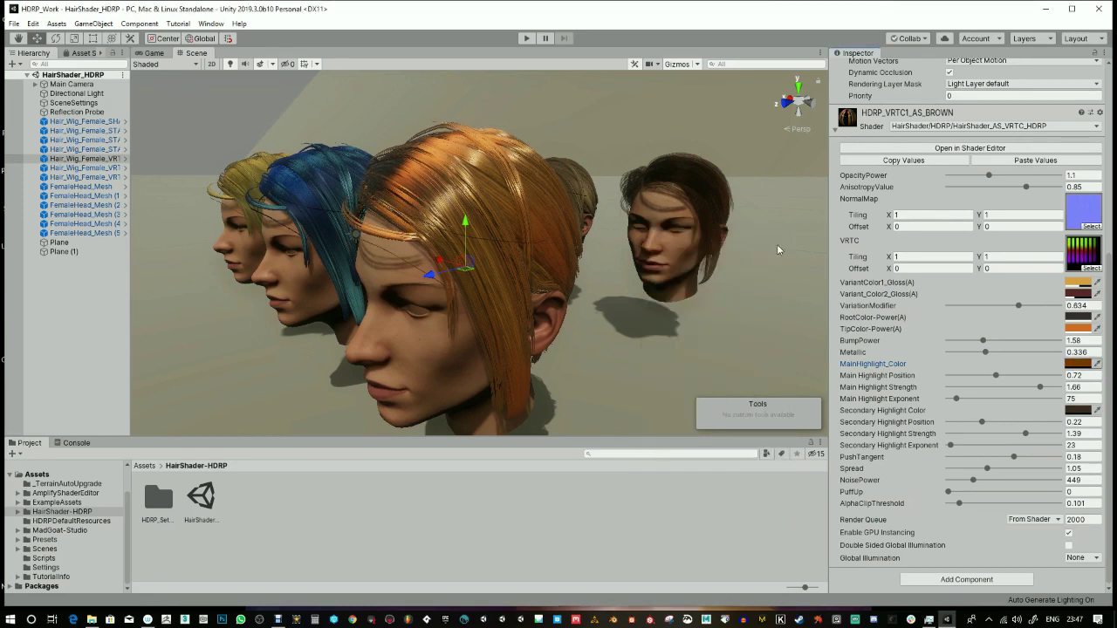
{"action": "left_click", "coordinate": [1074, 363]}
{"action": "left_click_drag", "start_coordinate": [733, 342], "coordinate": [720, 335]}
{"action": "left_click", "coordinate": [774, 239]}
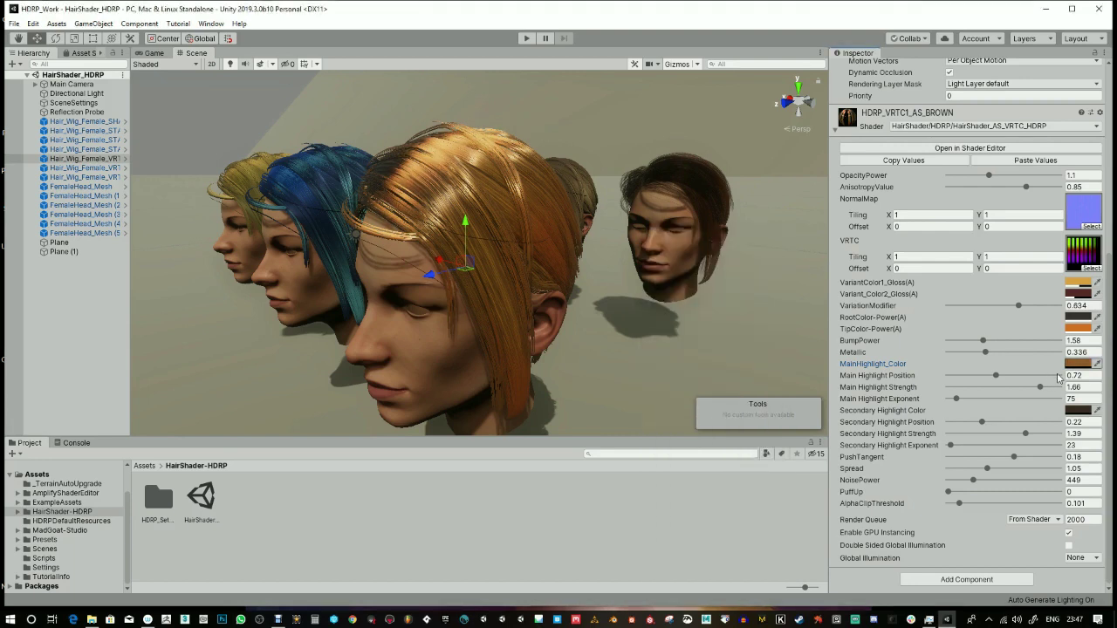
Set Secondary Highlight Color to brown 663A0D, readjust the highlight strength and position sliders, and deselect the wig.
{"action": "left_click", "coordinate": [1079, 410]}
{"action": "mouse_move", "coordinate": [769, 326]}
{"action": "left_mouse_down"}
{"action": "mouse_move", "coordinate": [768, 340]}
{"action": "mouse_move", "coordinate": [743, 324]}
{"action": "mouse_move", "coordinate": [737, 350]}
{"action": "mouse_move", "coordinate": [764, 328]}
{"action": "mouse_move", "coordinate": [760, 311]}
{"action": "left_mouse_up"}
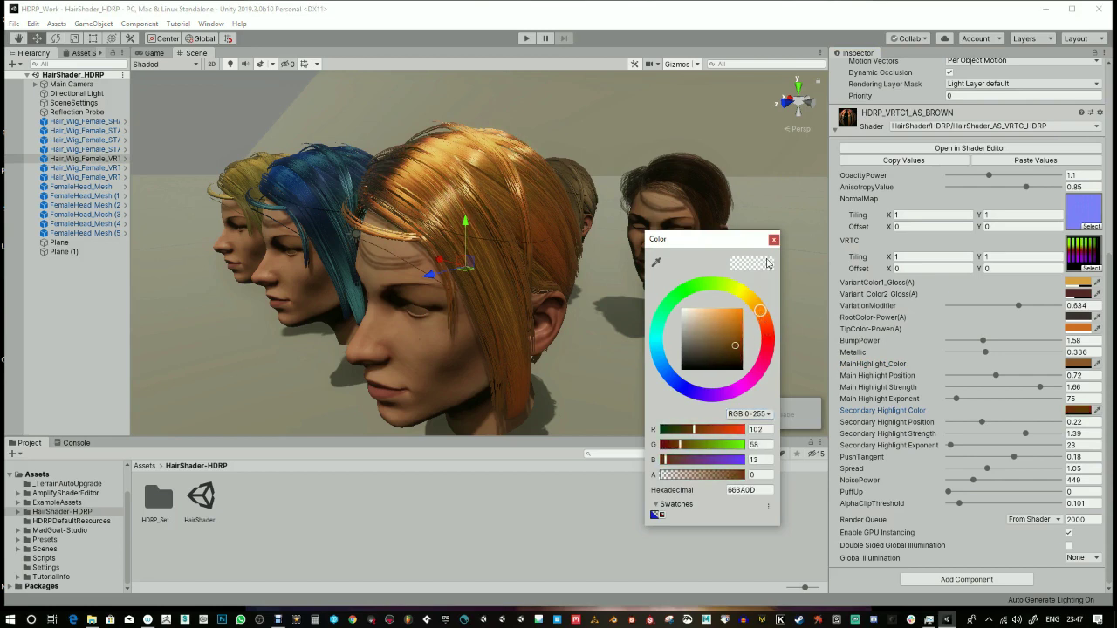
{"action": "left_click", "coordinate": [774, 241]}
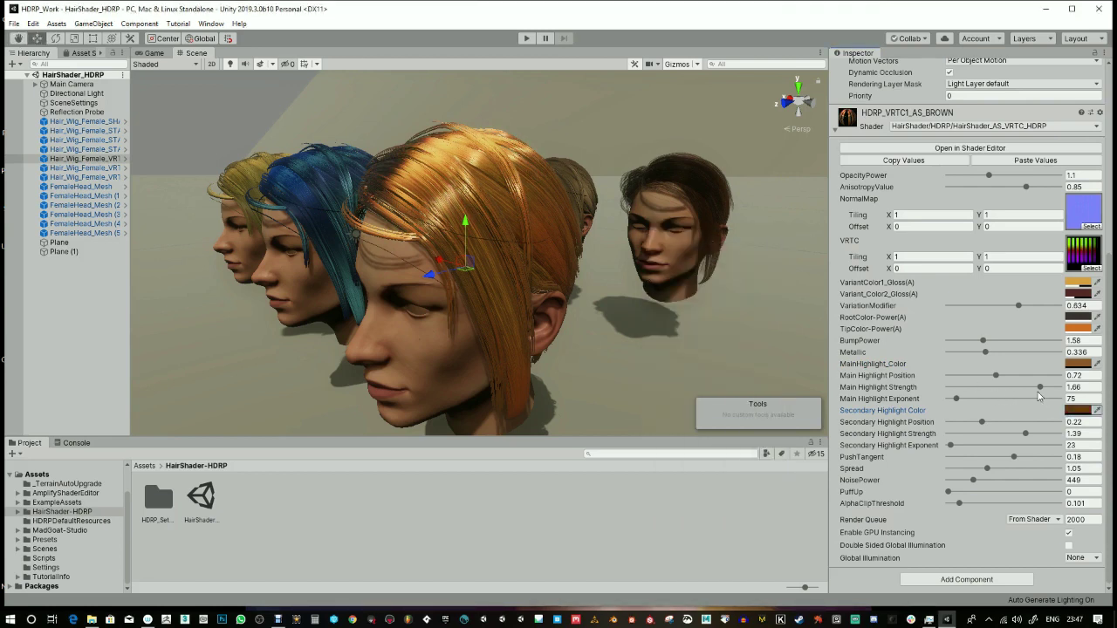
{"action": "left_click_drag", "start_coordinate": [1039, 386], "coordinate": [967, 423]}
{"action": "mouse_move", "coordinate": [529, 265]}
{"action": "left_mouse_down", "text": "alt"}
{"action": "mouse_move", "coordinate": [539, 283]}
{"action": "mouse_move", "coordinate": [507, 257]}
{"action": "mouse_move", "coordinate": [538, 274]}
{"action": "left_mouse_up", "text": "alt"}
{"action": "left_click", "coordinate": [542, 128]}
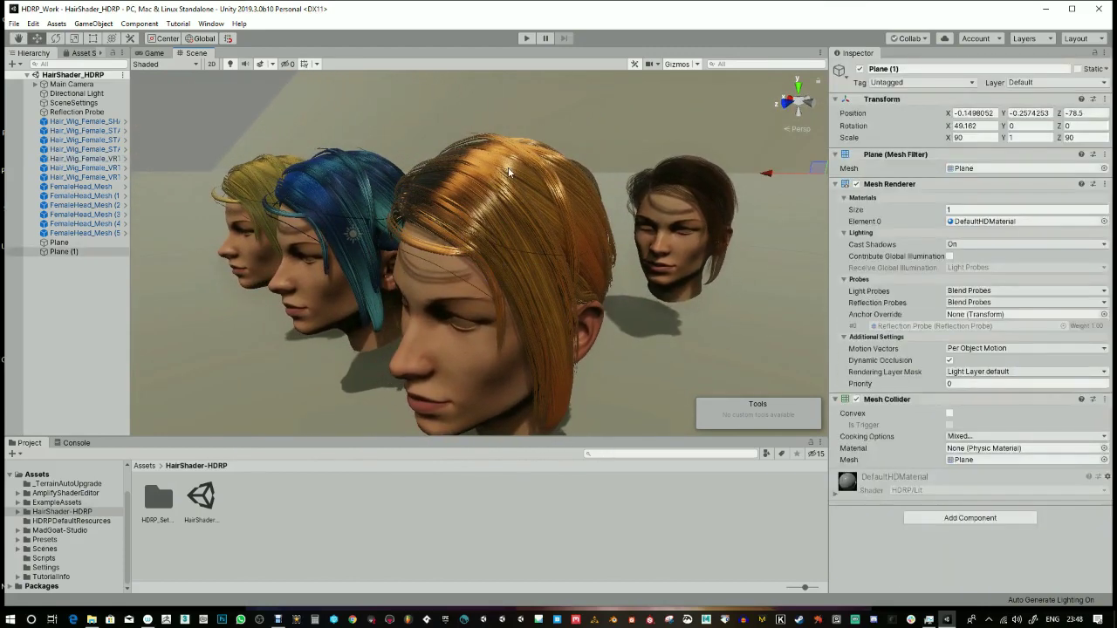
Open the Asset Store and view the recoloured heads through the main camera in the Game view.
{"action": "left_click", "coordinate": [83, 54]}
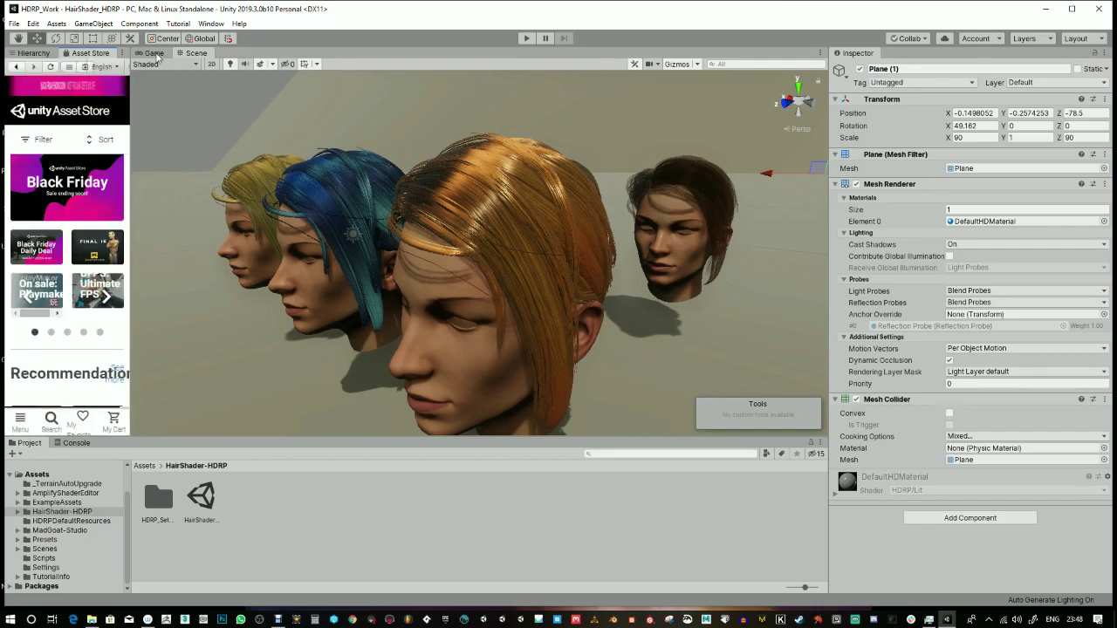
{"action": "left_click", "coordinate": [154, 53]}
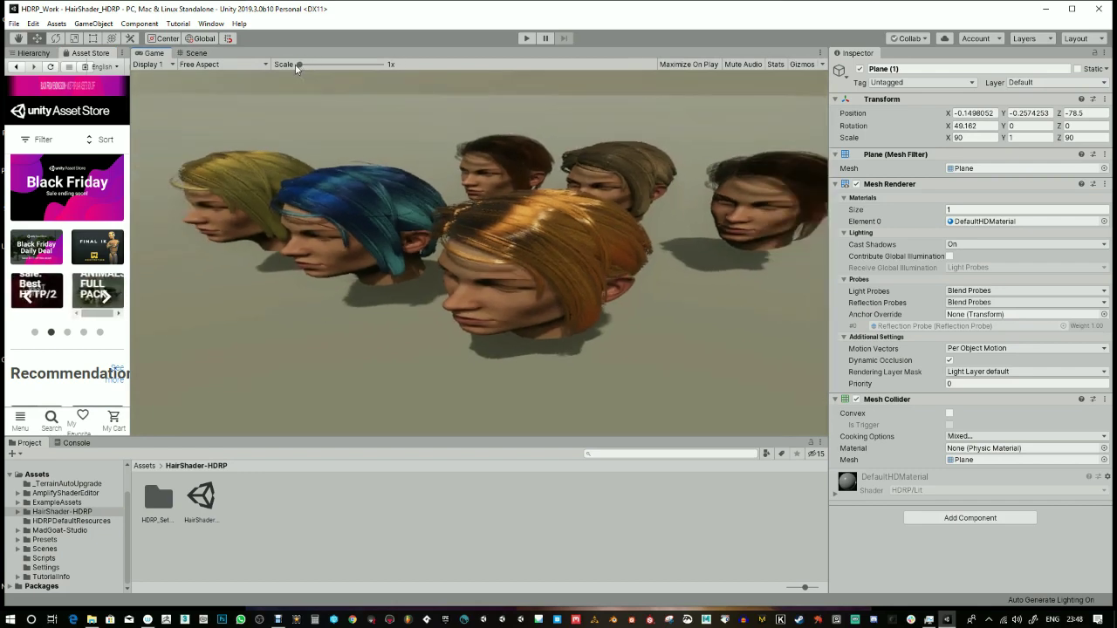
{"action": "left_click", "coordinate": [222, 65]}
{"action": "left_click", "coordinate": [222, 66]}
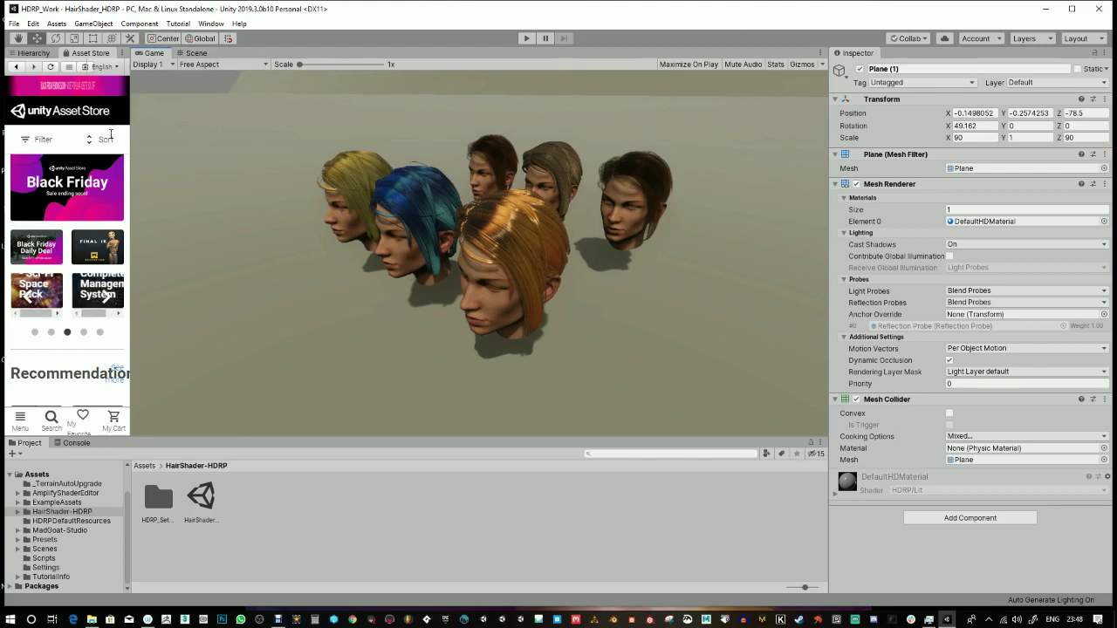
Widen the Asset Store, search it for "mad goat", and open the MadGoat SSAA & Resolution Scale asset.
{"action": "left_click_drag", "start_coordinate": [129, 114], "coordinate": [203, 113]}
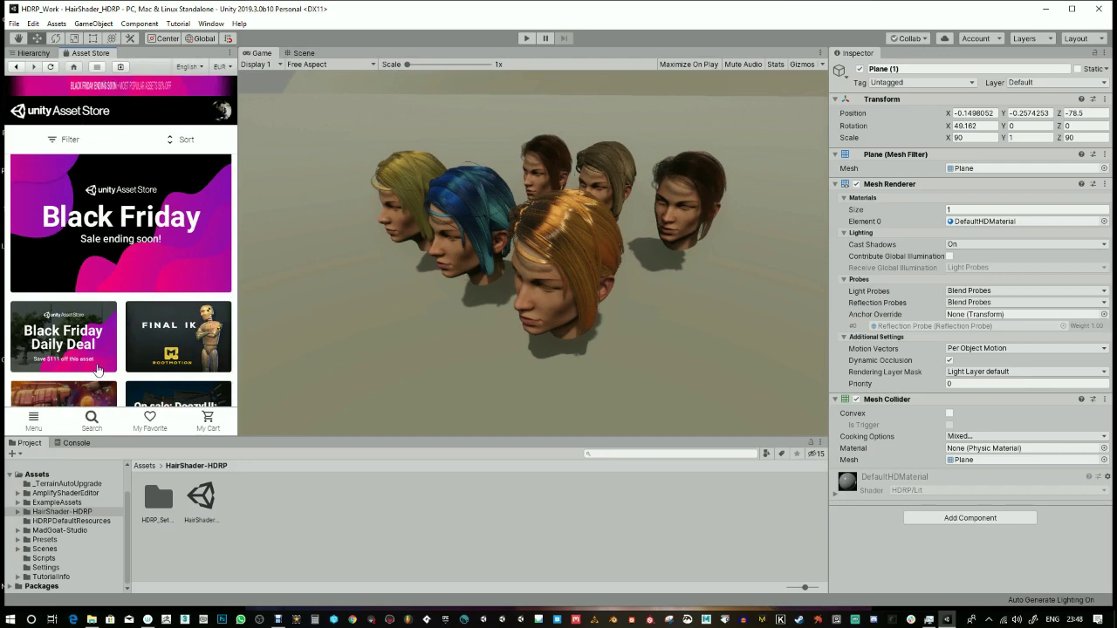
{"action": "left_click", "coordinate": [97, 422]}
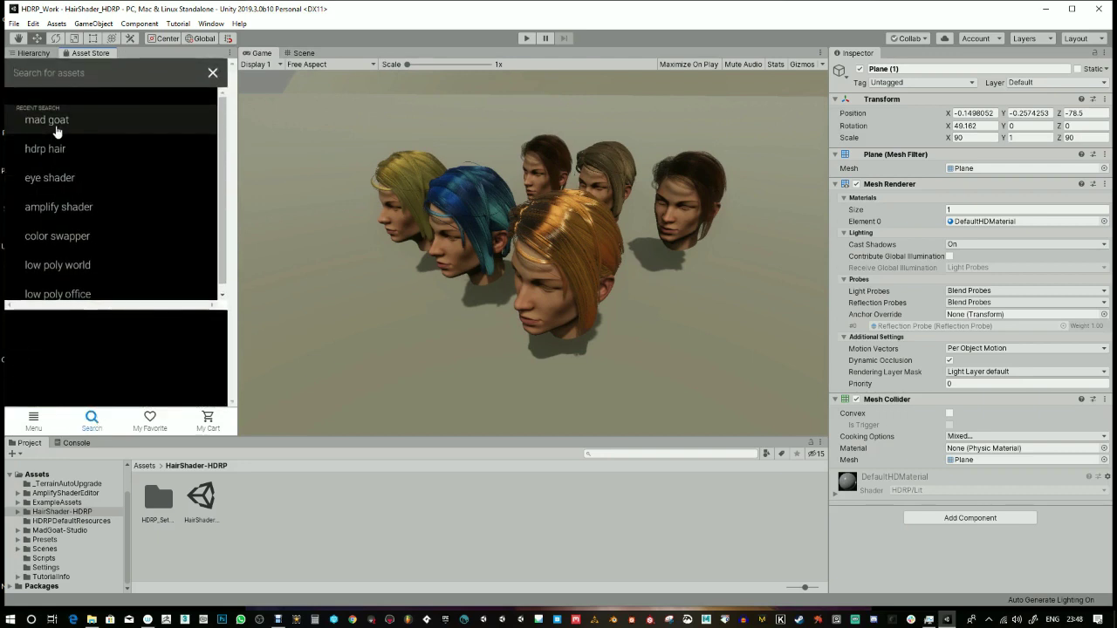
{"action": "left_click", "coordinate": [52, 124]}
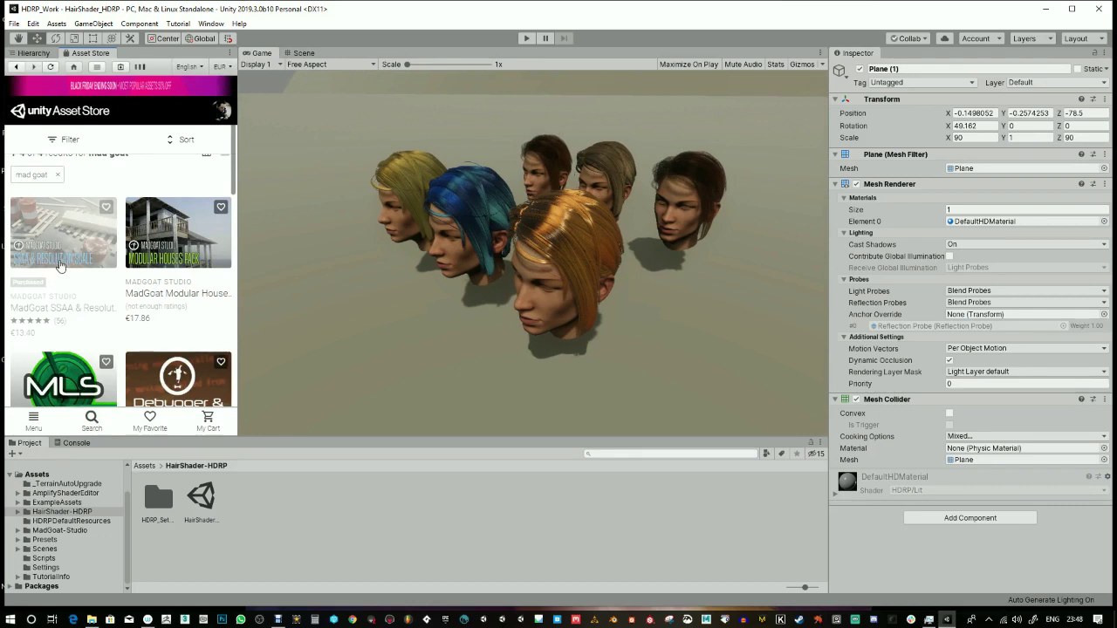
{"action": "left_click", "coordinate": [60, 267]}
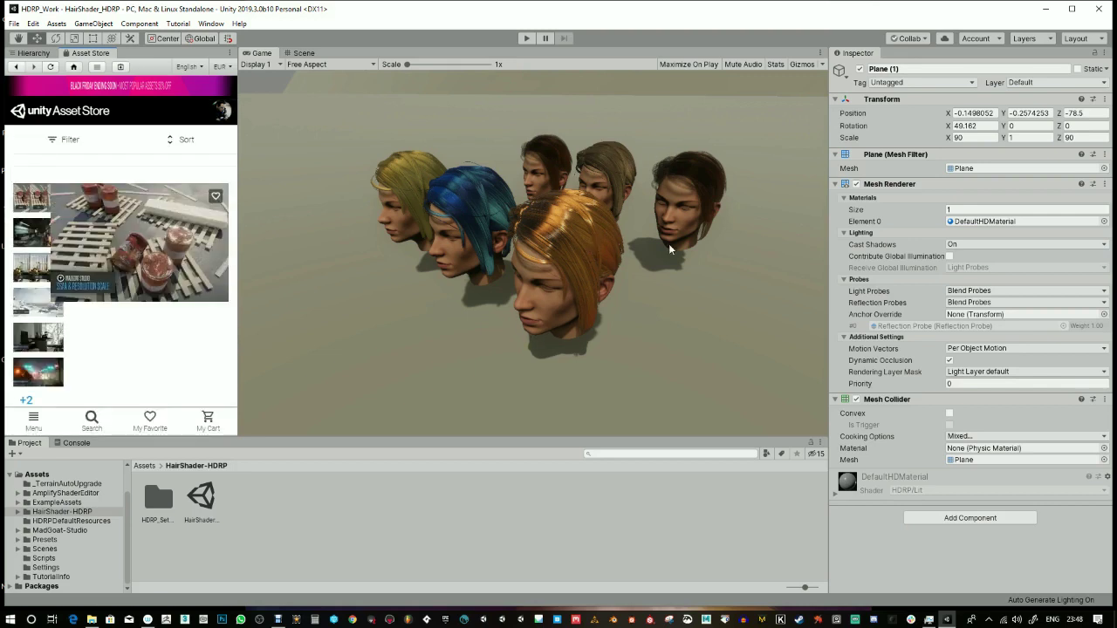
Return to the Scene view and inspect the front head's hair strands from a different angle.
{"action": "left_click", "coordinate": [575, 239]}
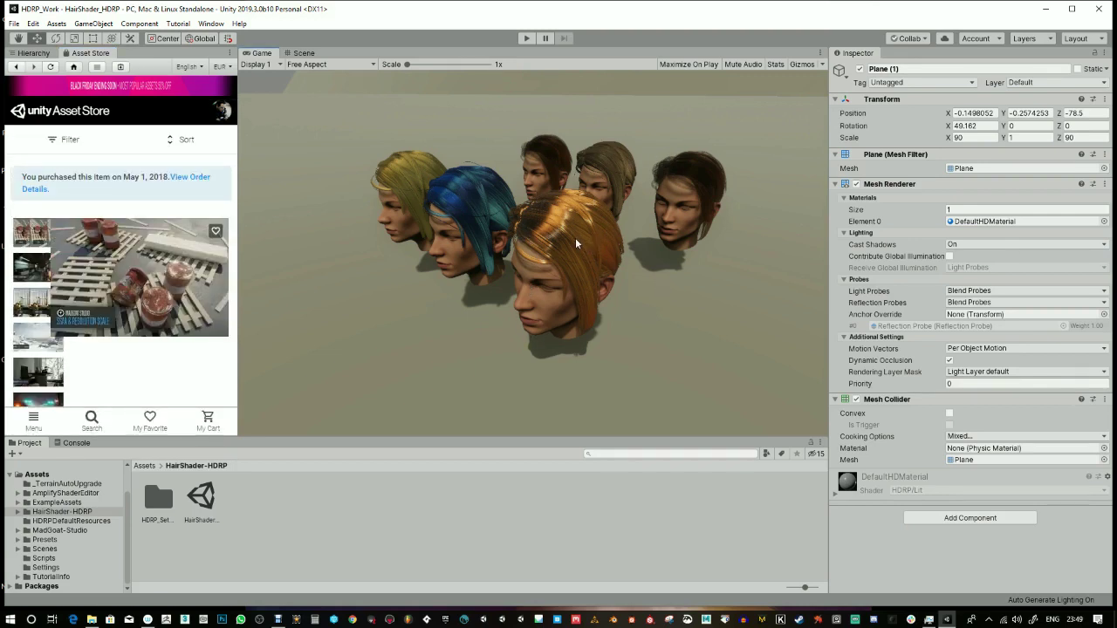
{"action": "left_click", "coordinate": [303, 53]}
{"action": "scroll", "coordinate": [589, 226], "scroll_direction": "up", "scroll_amount": 3}
{"action": "scroll", "coordinate": [567, 173], "scroll_direction": "down", "scroll_amount": 3}
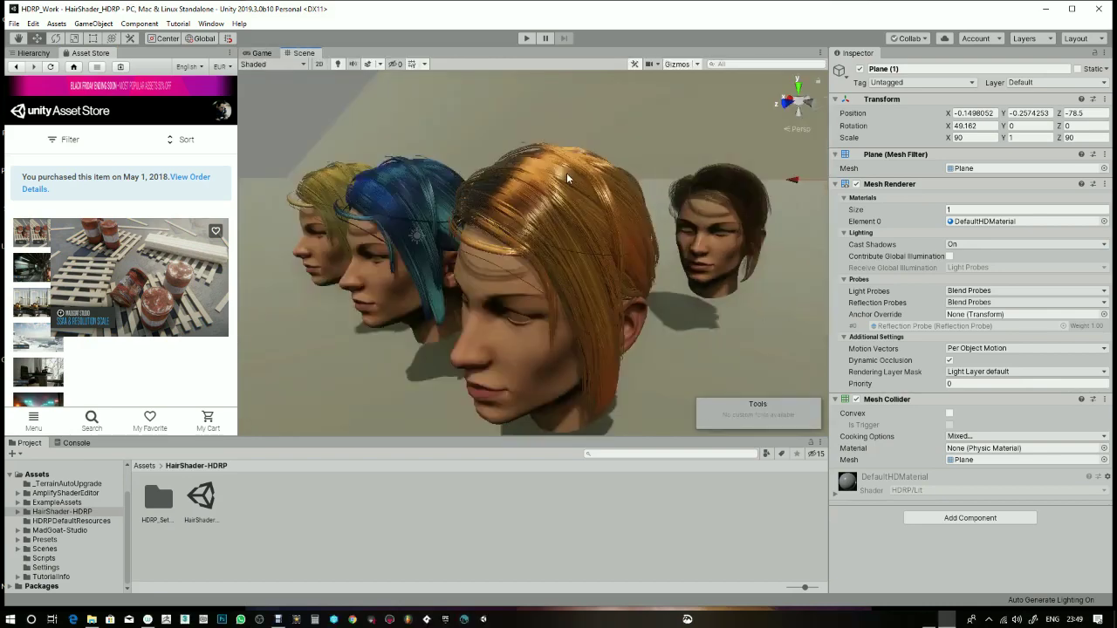
{"action": "left_click_drag", "start_coordinate": [566, 173], "coordinate": [580, 266], "text": "alt"}
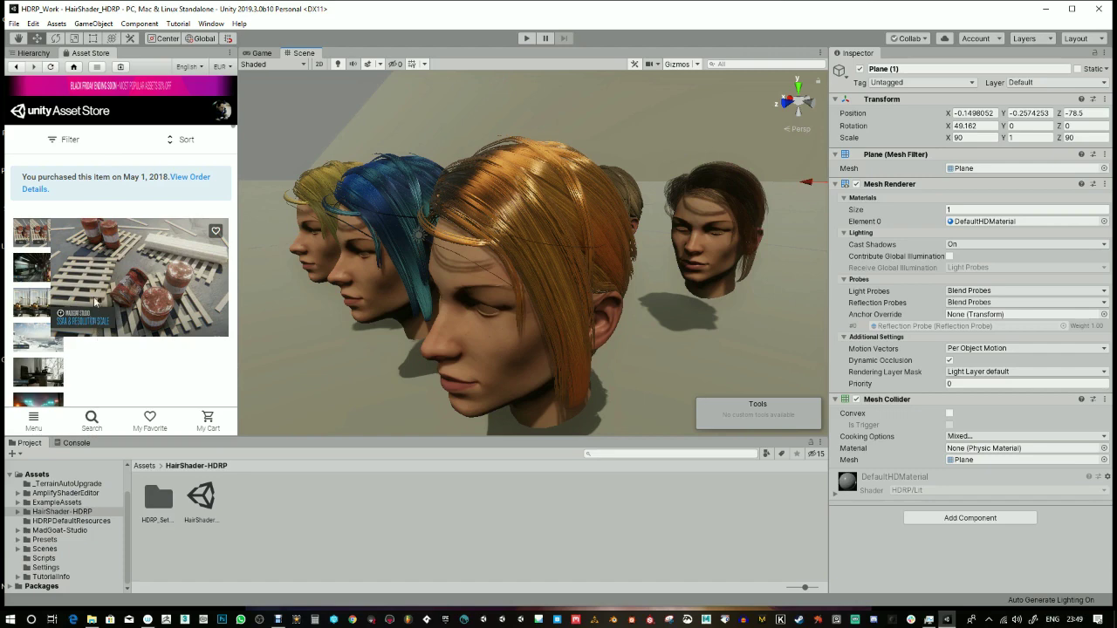
Import the MadGoat SSAA Resolution Scale package into the project with the preselected files.
{"action": "scroll", "coordinate": [137, 303], "scroll_direction": "down", "scroll_amount": 5}
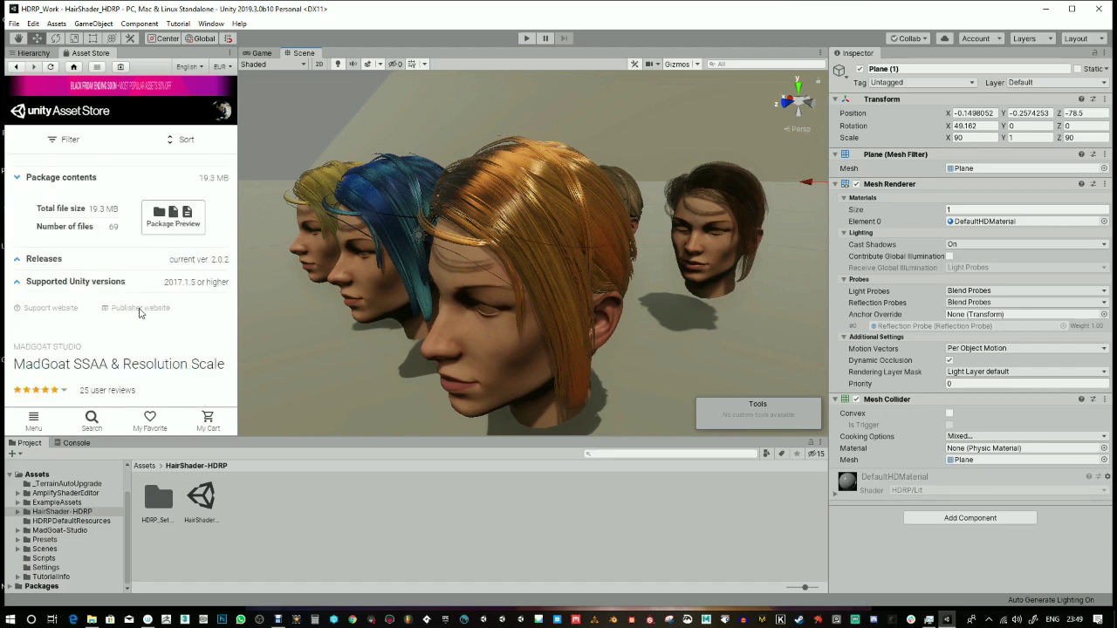
{"action": "left_click", "coordinate": [121, 276]}
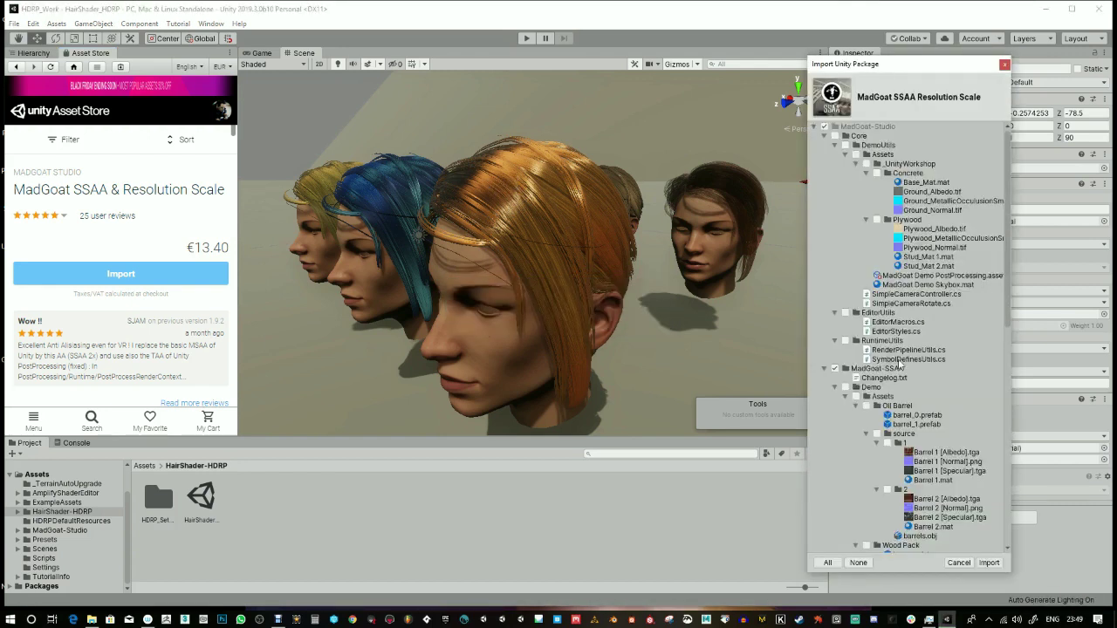
{"action": "left_click", "coordinate": [988, 563]}
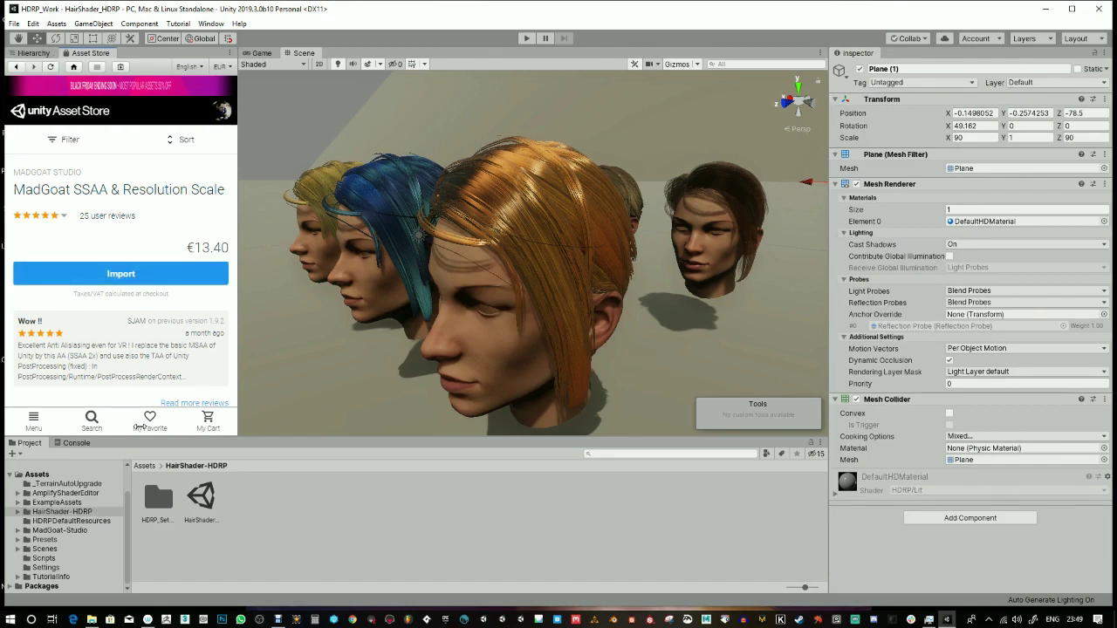
Delete the Main Camera from the HairShader_HDRP scene and add a new Camera.
{"action": "left_click", "coordinate": [35, 53]}
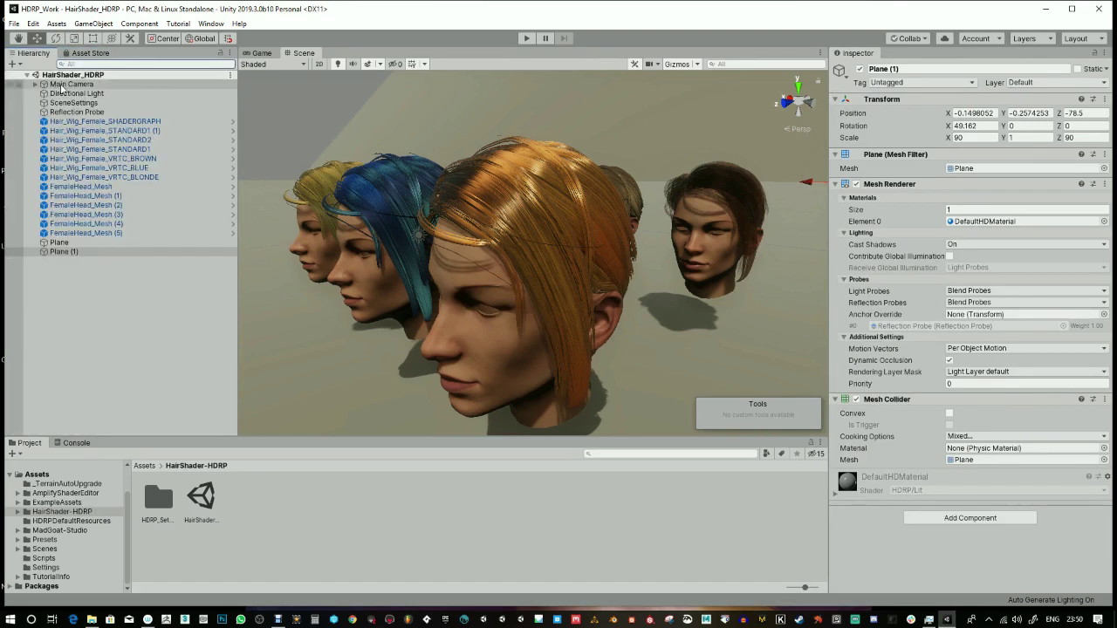
{"action": "left_click", "coordinate": [79, 84]}
{"action": "key", "text": "Delete"}
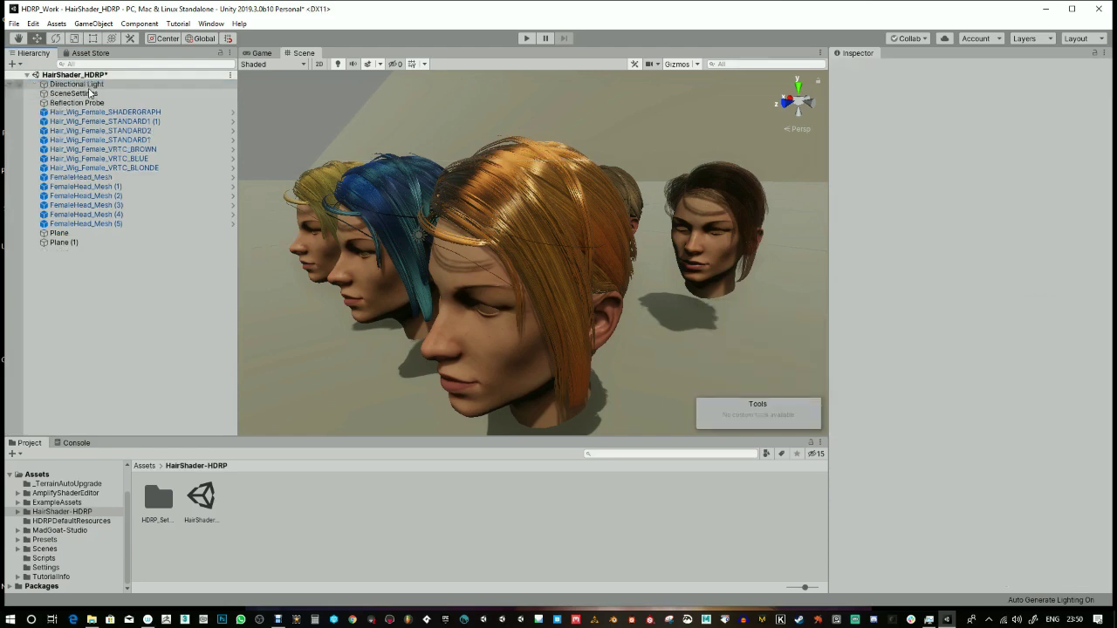
{"action": "left_click", "coordinate": [14, 64]}
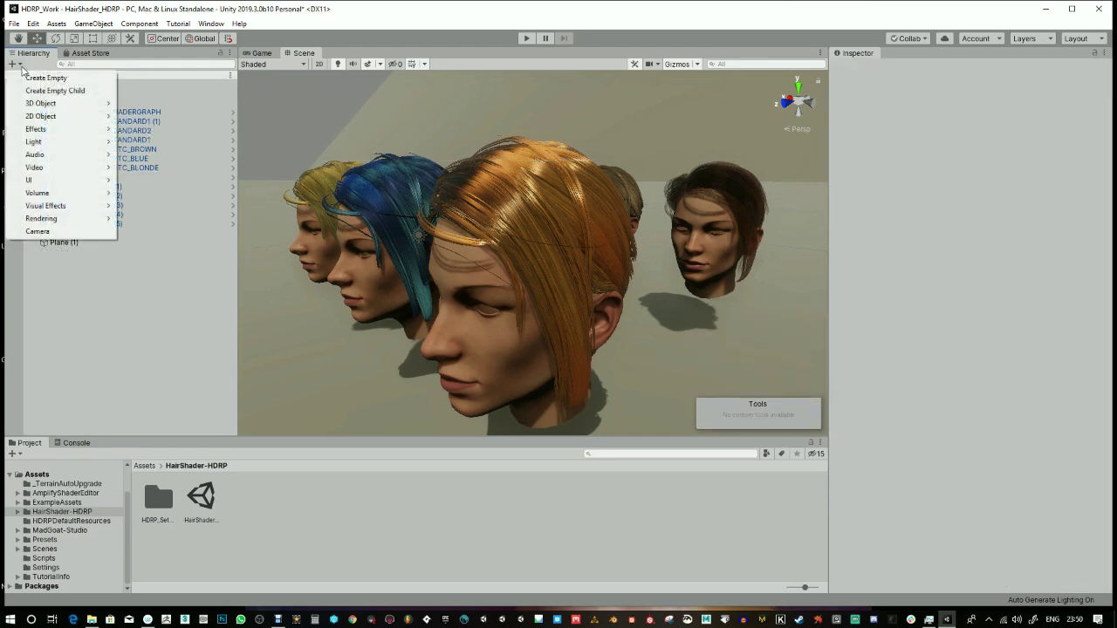
{"action": "left_click", "coordinate": [35, 230]}
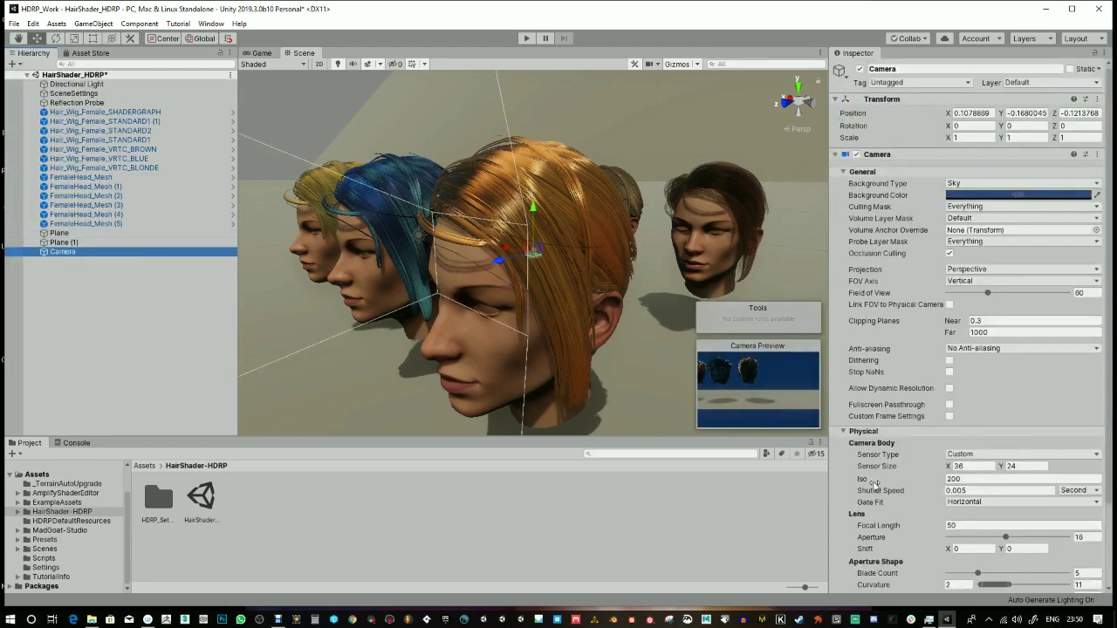
Align the new Camera with the current scene view and set its near clipping plane to 0.06.
{"action": "scroll", "coordinate": [894, 476], "scroll_direction": "down", "scroll_amount": 3}
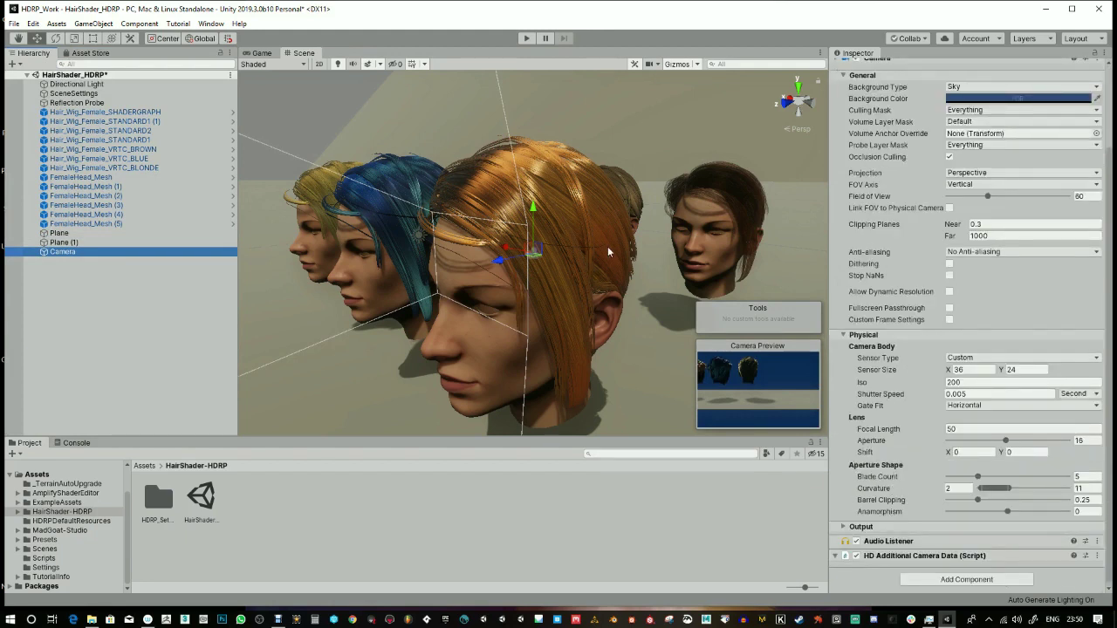
{"action": "key", "text": "ctrl+shift+f"}
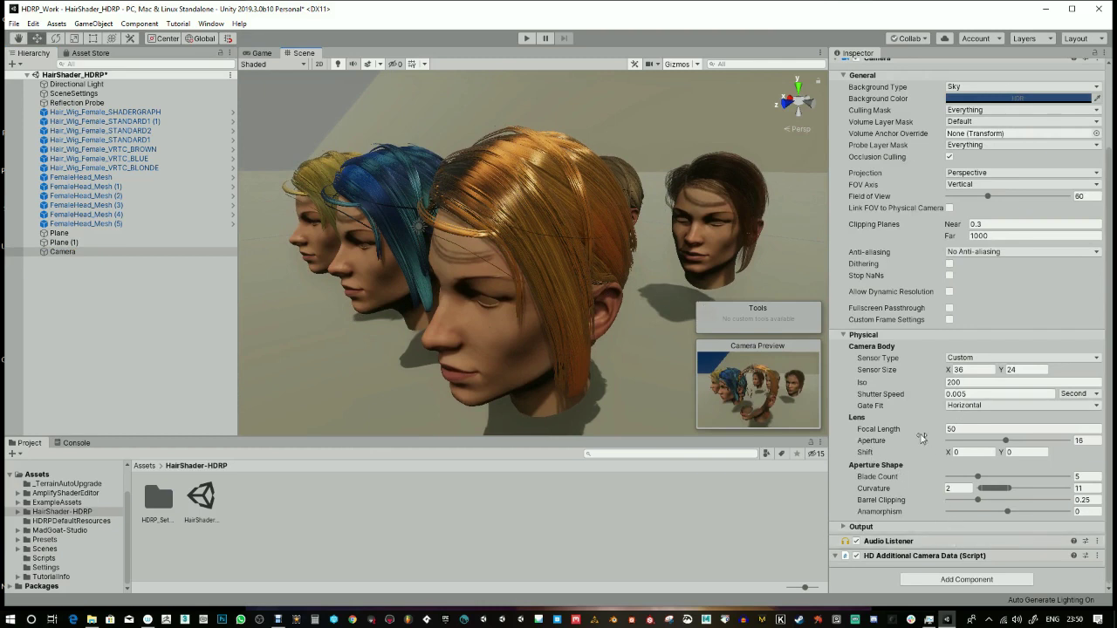
{"action": "scroll", "coordinate": [957, 211], "scroll_direction": "up", "scroll_amount": 3}
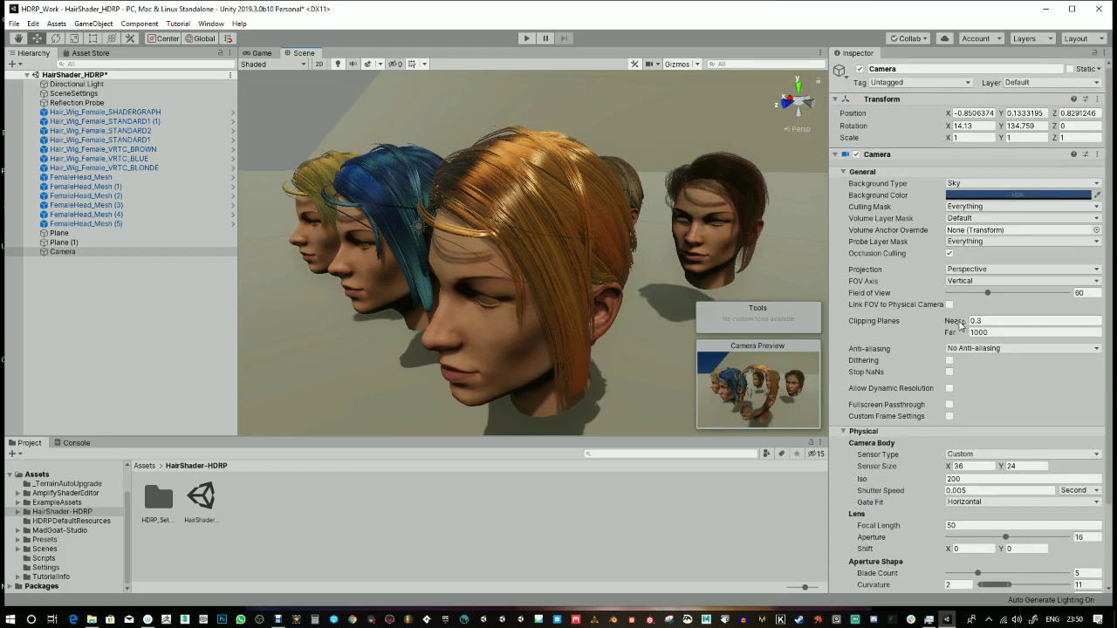
{"action": "left_click_drag", "start_coordinate": [961, 327], "coordinate": [947, 327]}
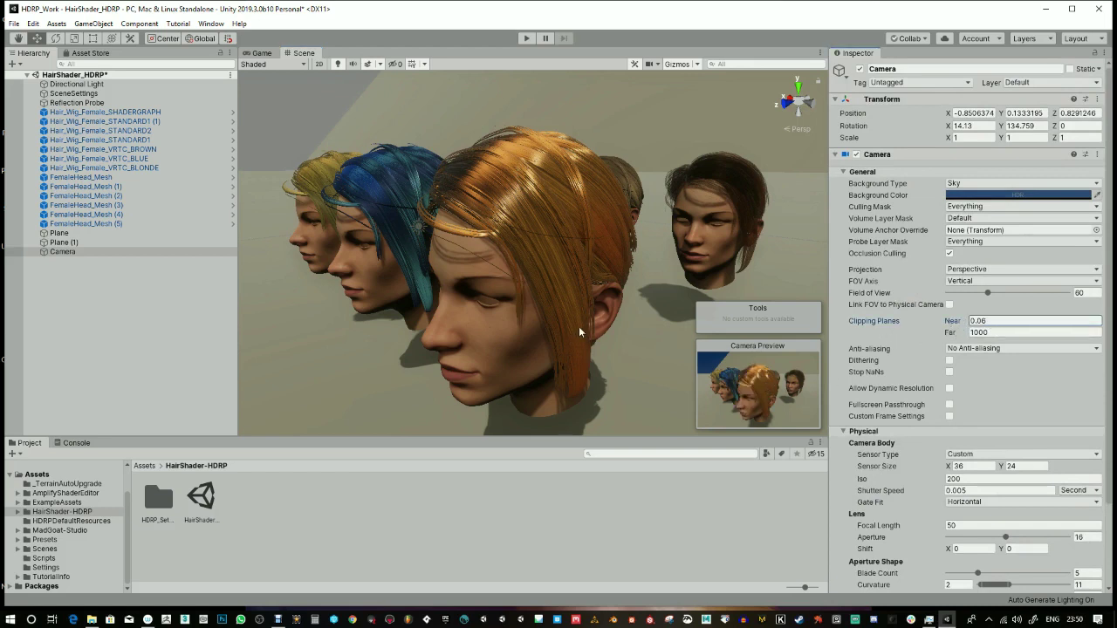
Add the Mad Goat SSAA component to the Camera.
{"action": "scroll", "coordinate": [911, 489], "scroll_direction": "down", "scroll_amount": 3}
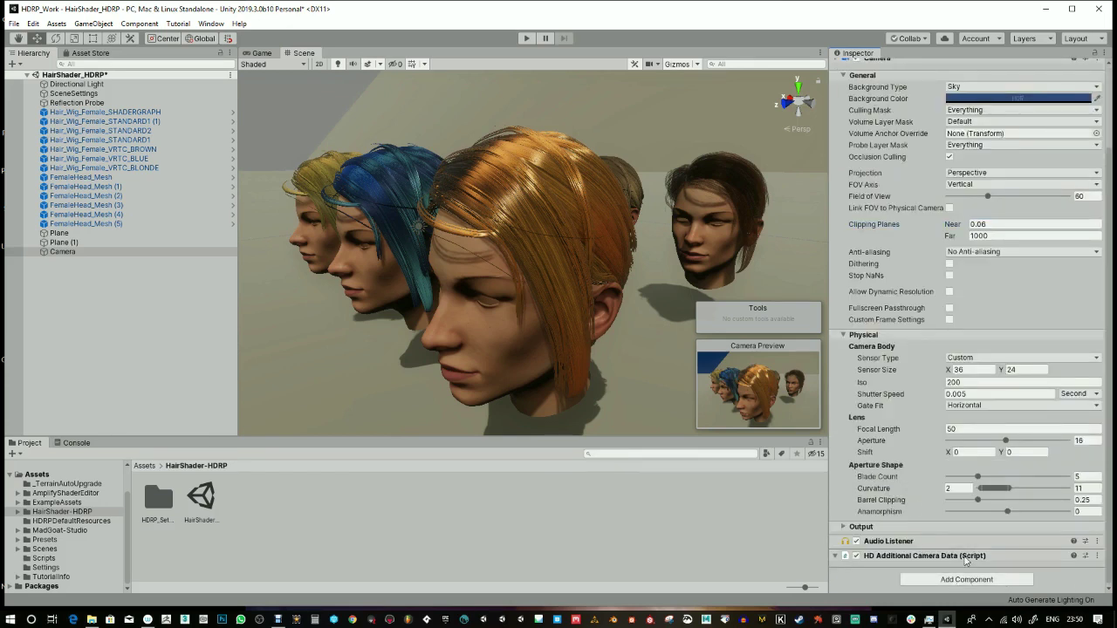
{"action": "left_click", "coordinate": [964, 581]}
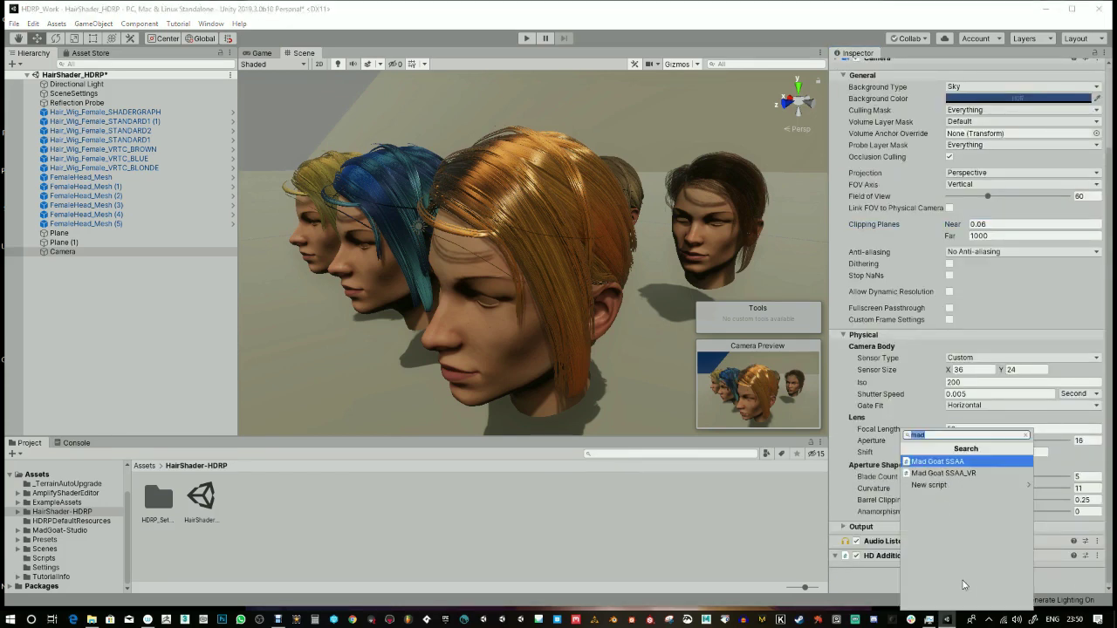
{"action": "left_click", "coordinate": [947, 462]}
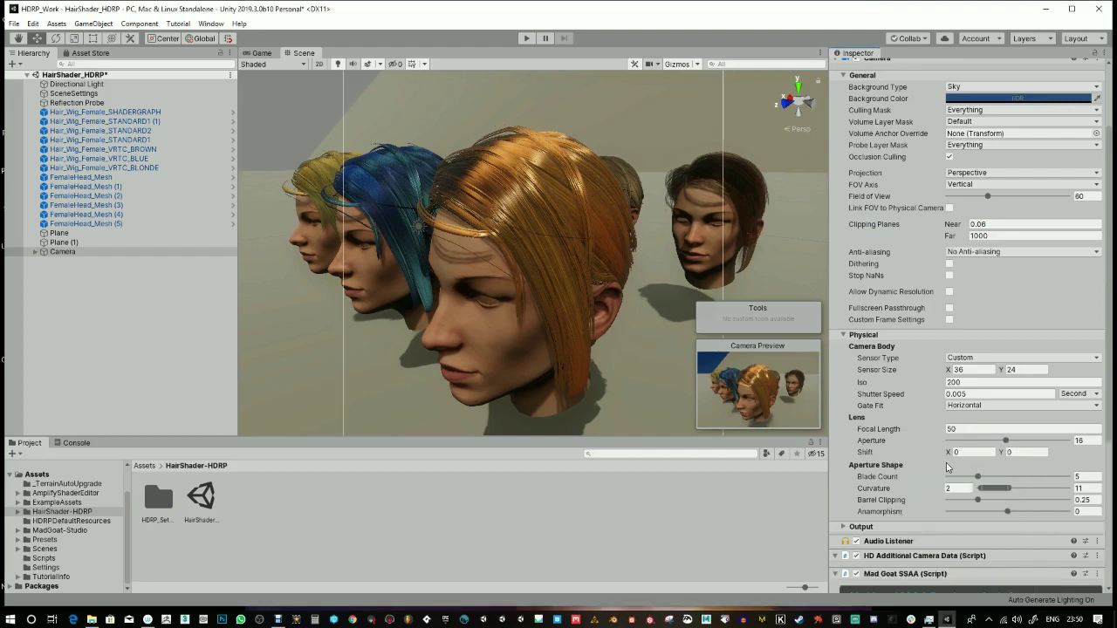
Show the Game view and set the Camera's SSAA Mode to 2x.
{"action": "left_click", "coordinate": [262, 53]}
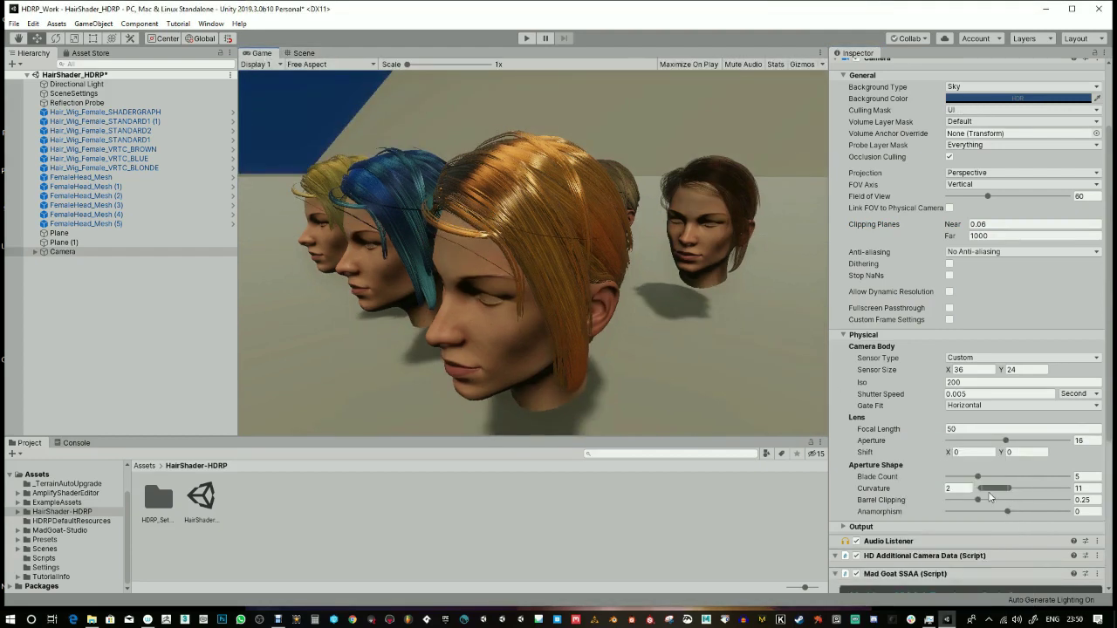
{"action": "scroll", "coordinate": [1026, 548], "scroll_direction": "down", "scroll_amount": 5}
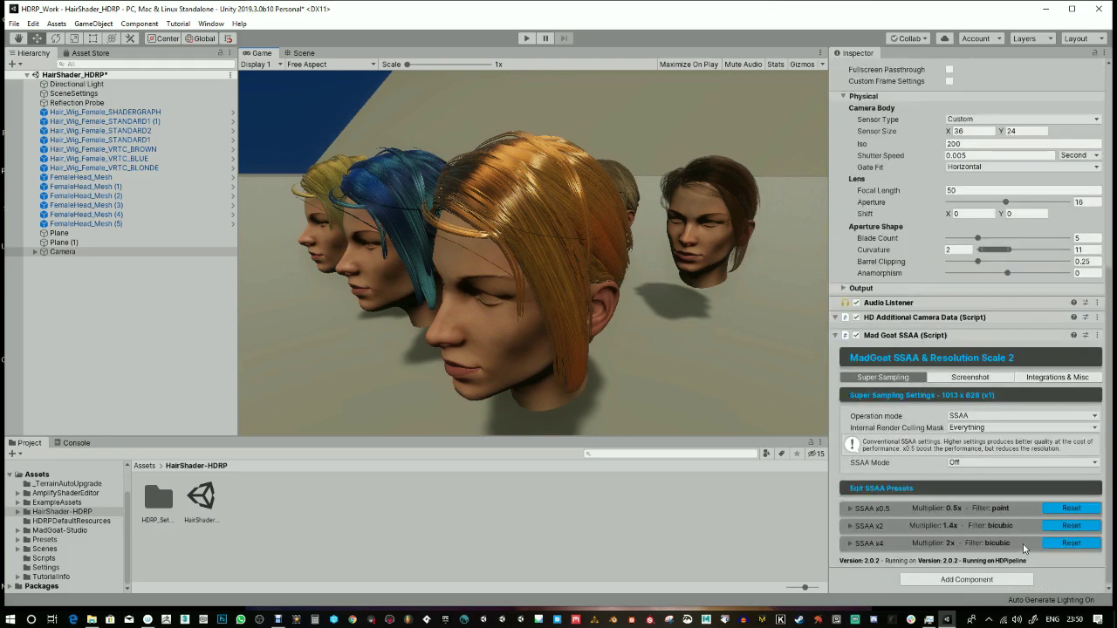
{"action": "left_click", "coordinate": [995, 464]}
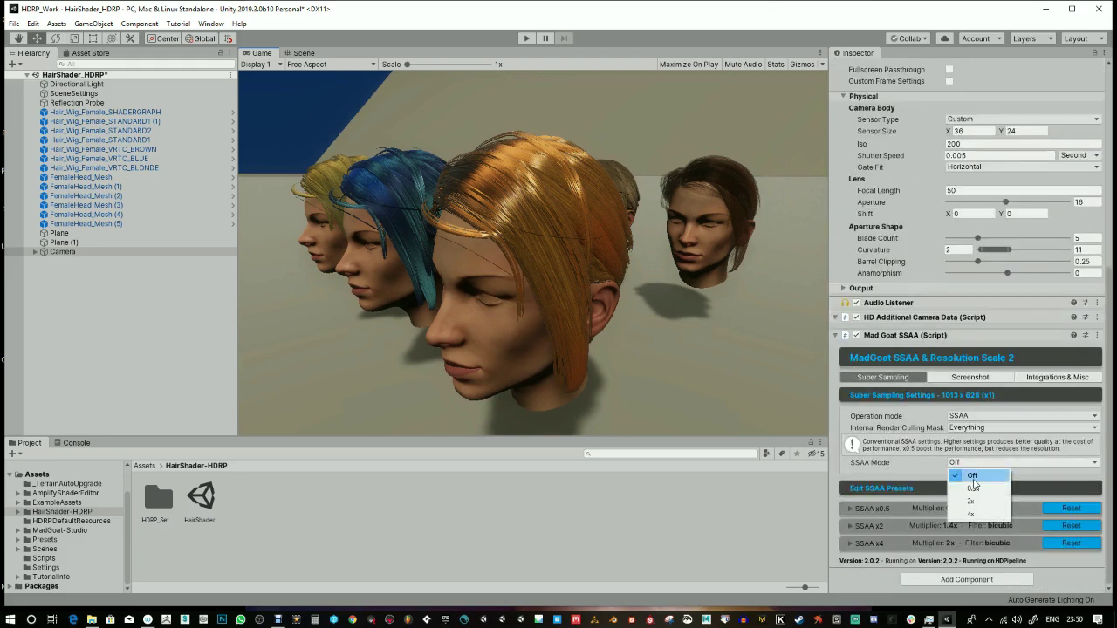
{"action": "left_click", "coordinate": [978, 508]}
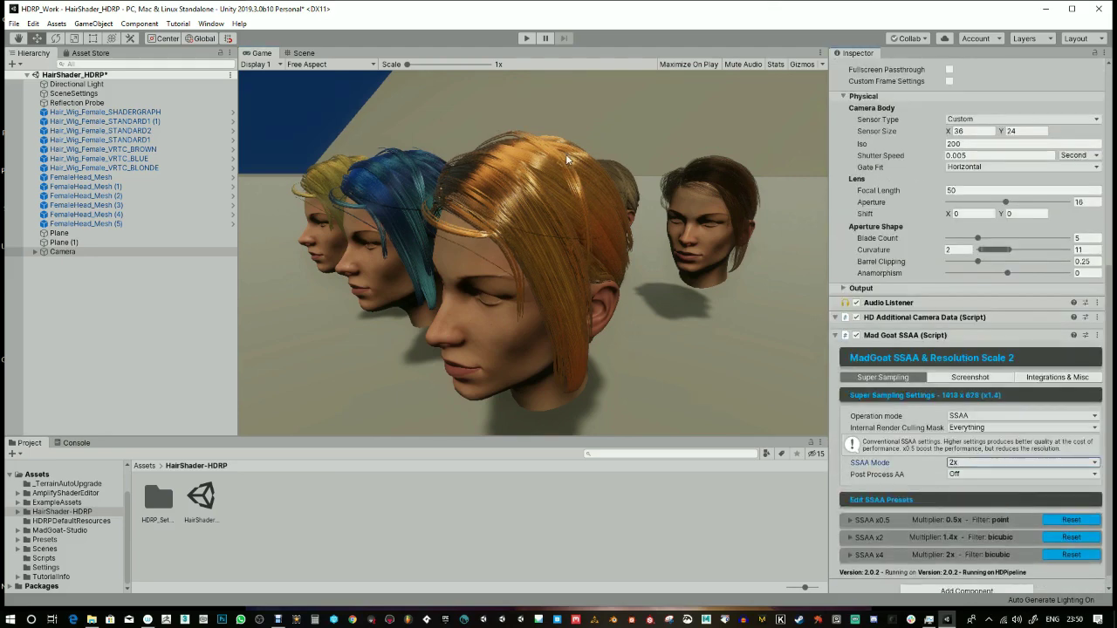
Try the SSAA Mode at 4x for comparison and return it to 2x.
{"action": "left_click", "coordinate": [993, 463]}
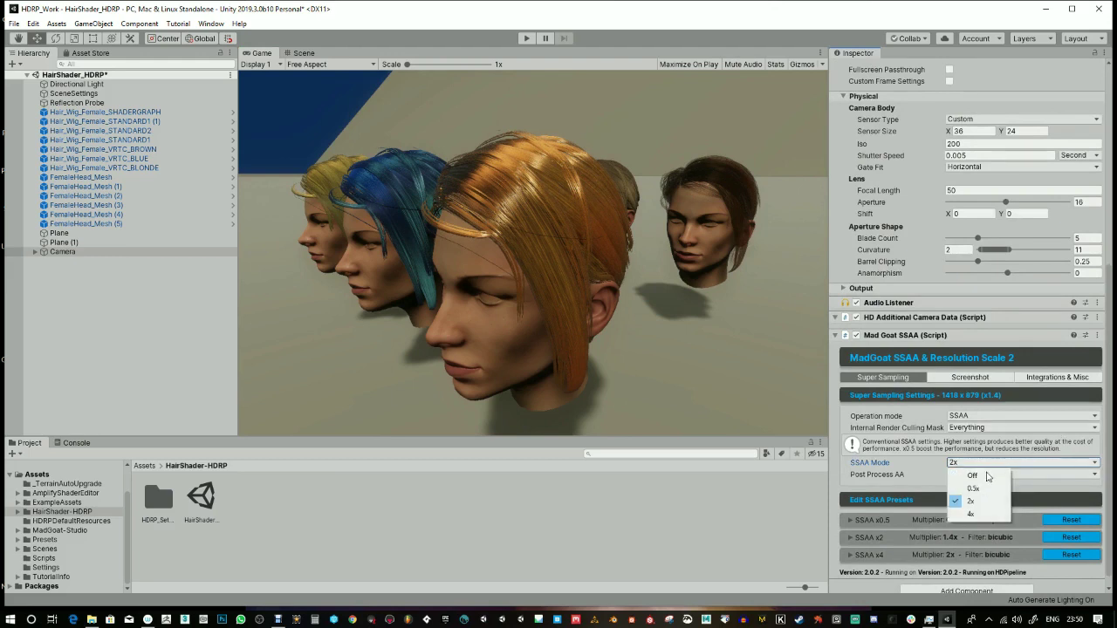
{"action": "left_click", "coordinate": [976, 518]}
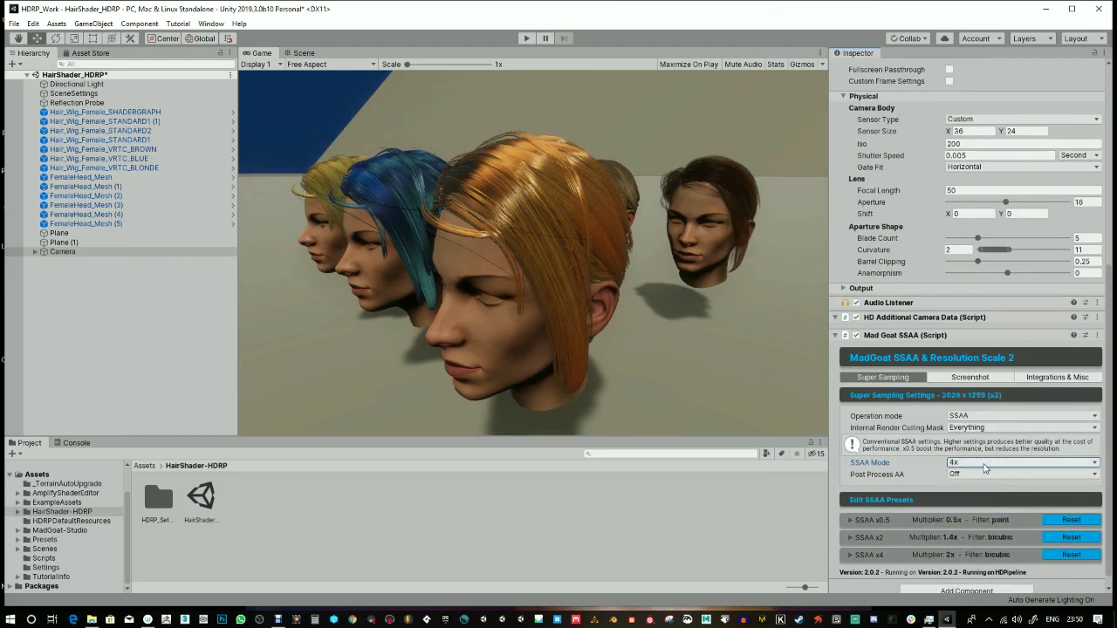
{"action": "left_click", "coordinate": [993, 463]}
{"action": "left_click", "coordinate": [978, 503]}
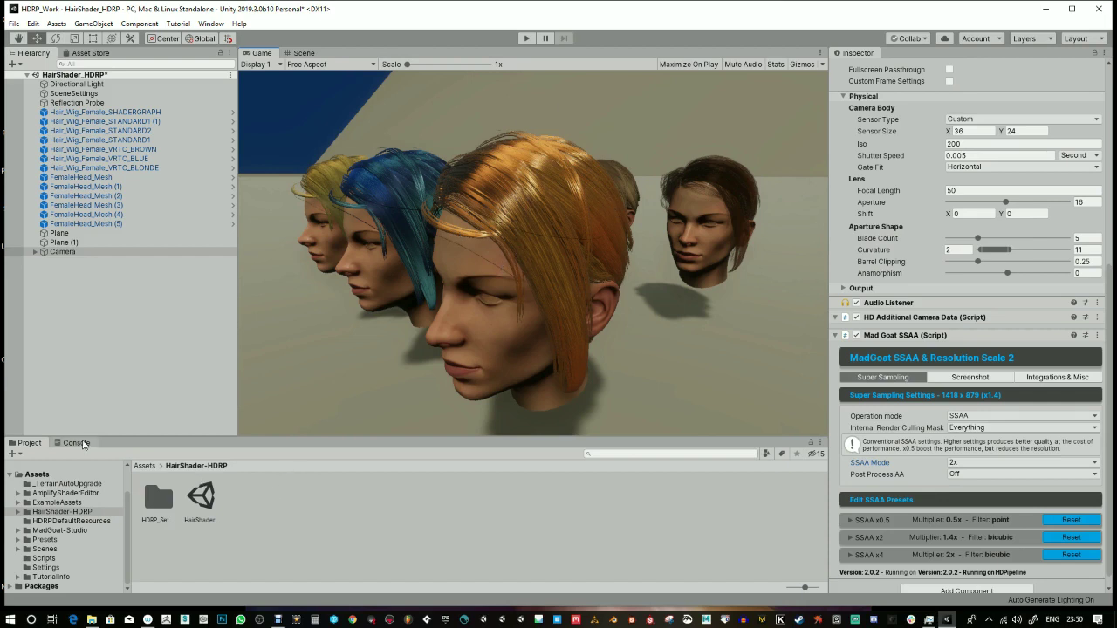
Return to the Scene view and examine the brown hair wig and the group of heads from several angles and distances.
{"action": "left_click", "coordinate": [77, 442]}
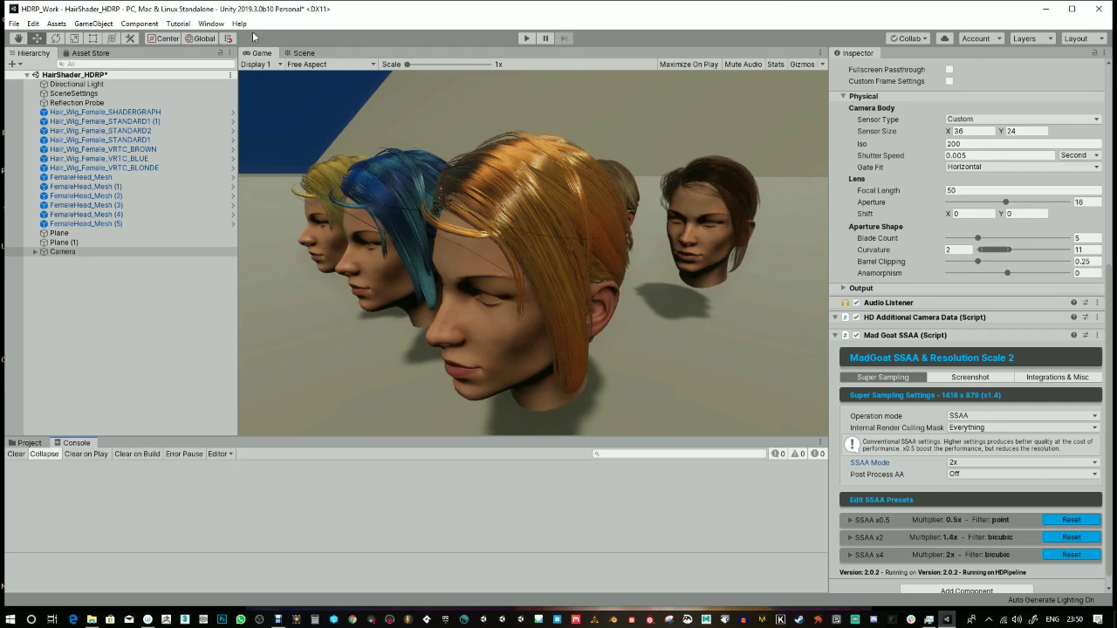
{"action": "left_click", "coordinate": [301, 53]}
{"action": "left_click", "coordinate": [522, 192]}
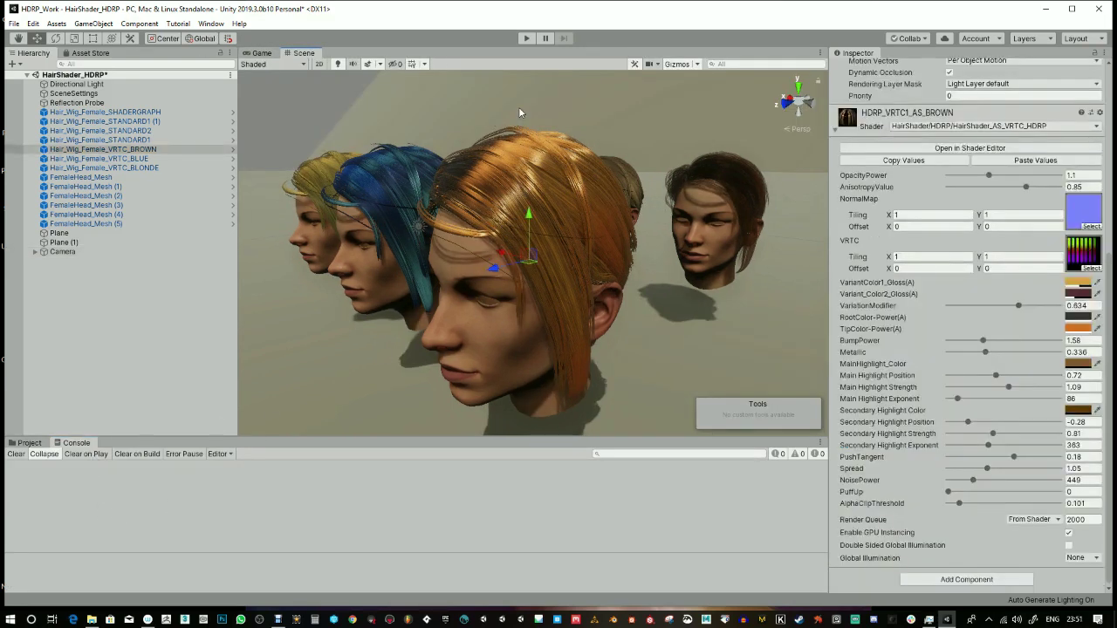
{"action": "left_click_drag", "start_coordinate": [496, 178], "coordinate": [474, 187], "text": "alt"}
{"action": "left_click_drag", "start_coordinate": [646, 209], "coordinate": [623, 212], "text": "alt"}
{"action": "right_click_drag", "start_coordinate": [624, 212], "coordinate": [643, 175], "text": "alt"}
{"action": "left_click_drag", "start_coordinate": [472, 199], "coordinate": [524, 192], "text": "alt"}
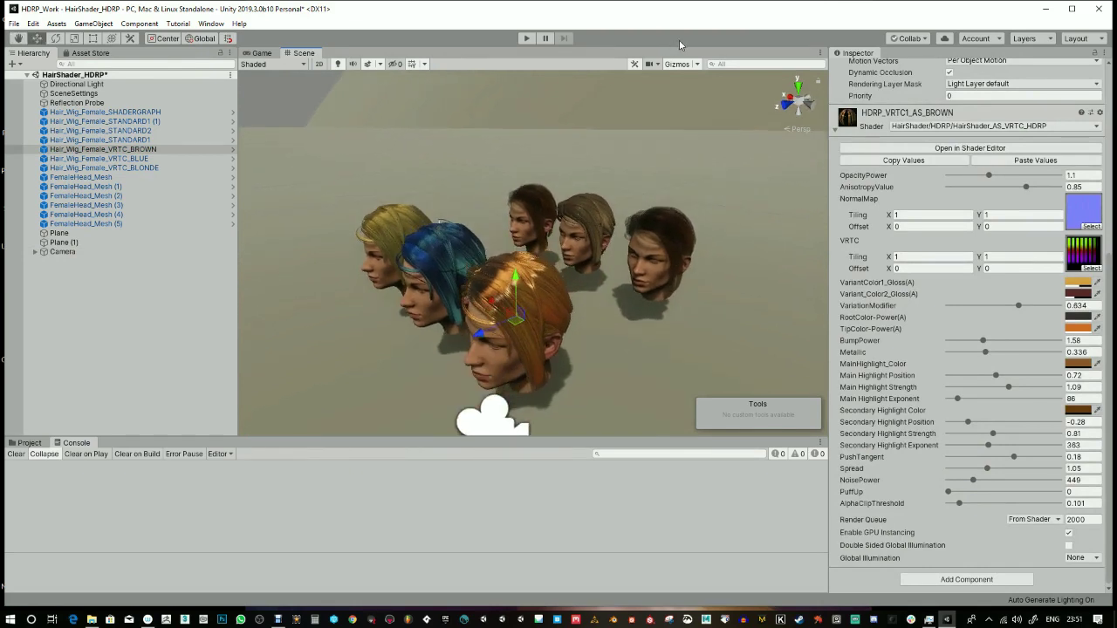
{"action": "right_click_drag", "start_coordinate": [565, 186], "coordinate": [583, 289], "text": "alt"}
{"action": "left_click_drag", "start_coordinate": [583, 289], "coordinate": [579, 253], "text": "alt"}
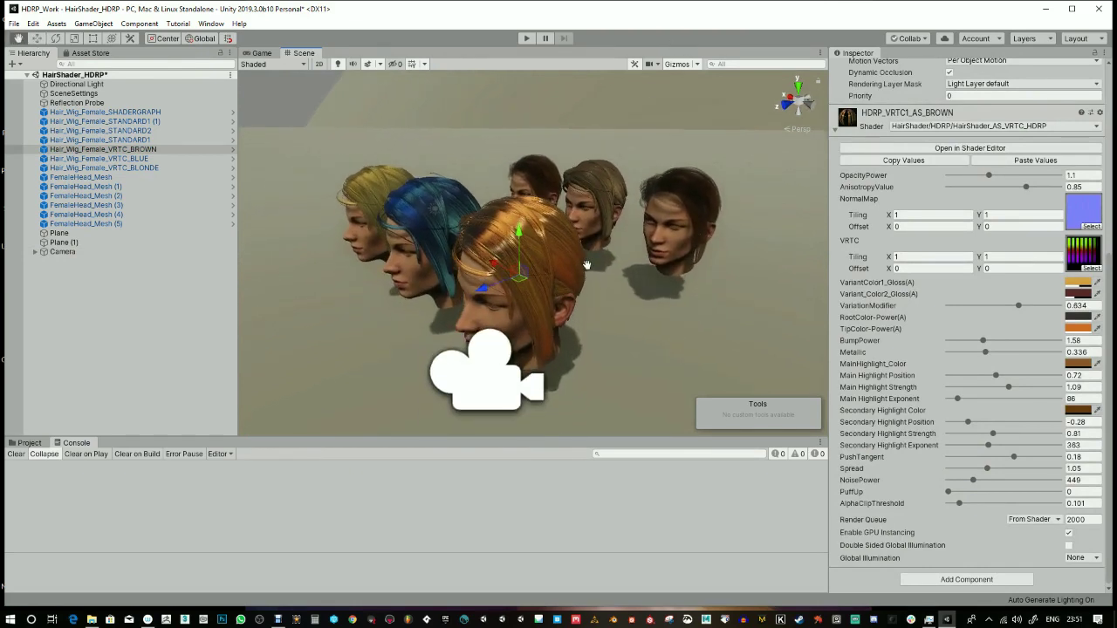
{"action": "left_click_drag", "start_coordinate": [389, 195], "coordinate": [475, 184], "text": "alt"}
{"action": "scroll", "coordinate": [527, 225], "scroll_direction": "down", "scroll_amount": 5}
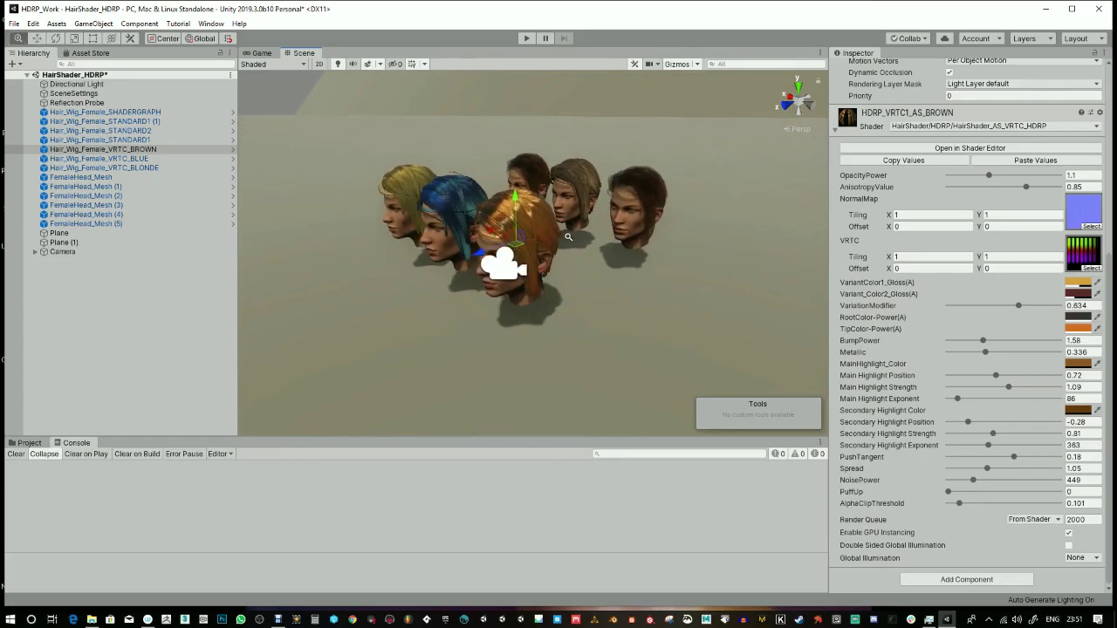
{"action": "right_click_drag", "start_coordinate": [540, 216], "coordinate": [559, 316], "text": "alt"}
{"action": "left_click_drag", "start_coordinate": [558, 316], "coordinate": [563, 324], "text": "alt"}
{"action": "scroll", "coordinate": [493, 324], "scroll_direction": "up", "scroll_amount": 2}
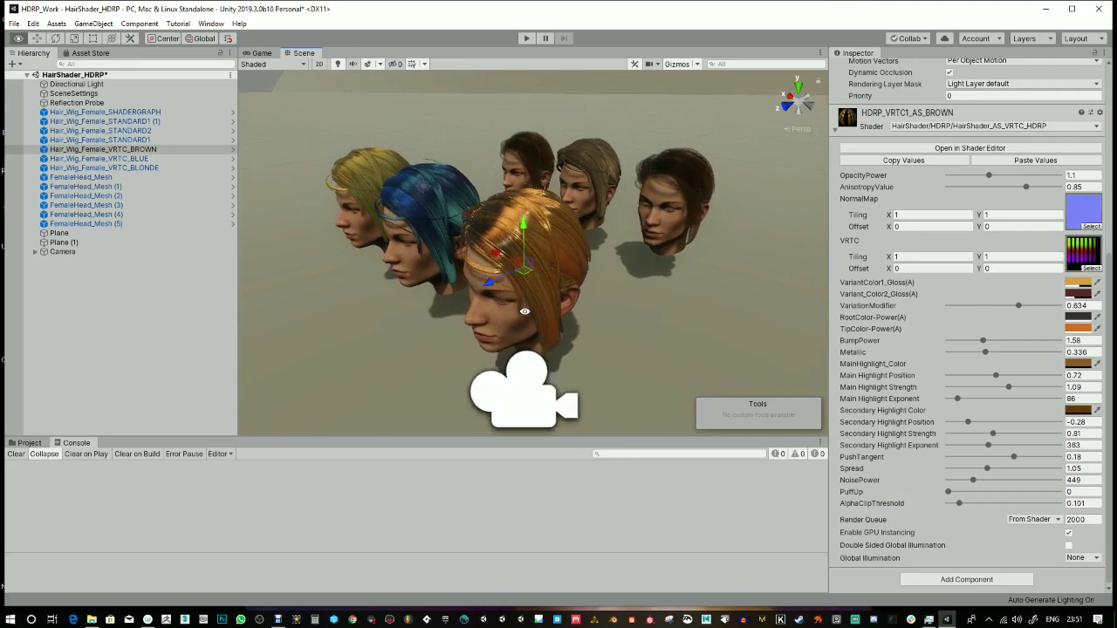
Adjust smoothness and ambient occlusion remapping on the front head's BaseSkin_SSS material and set its normal map strength to 2.08.
{"action": "left_click", "coordinate": [497, 322]}
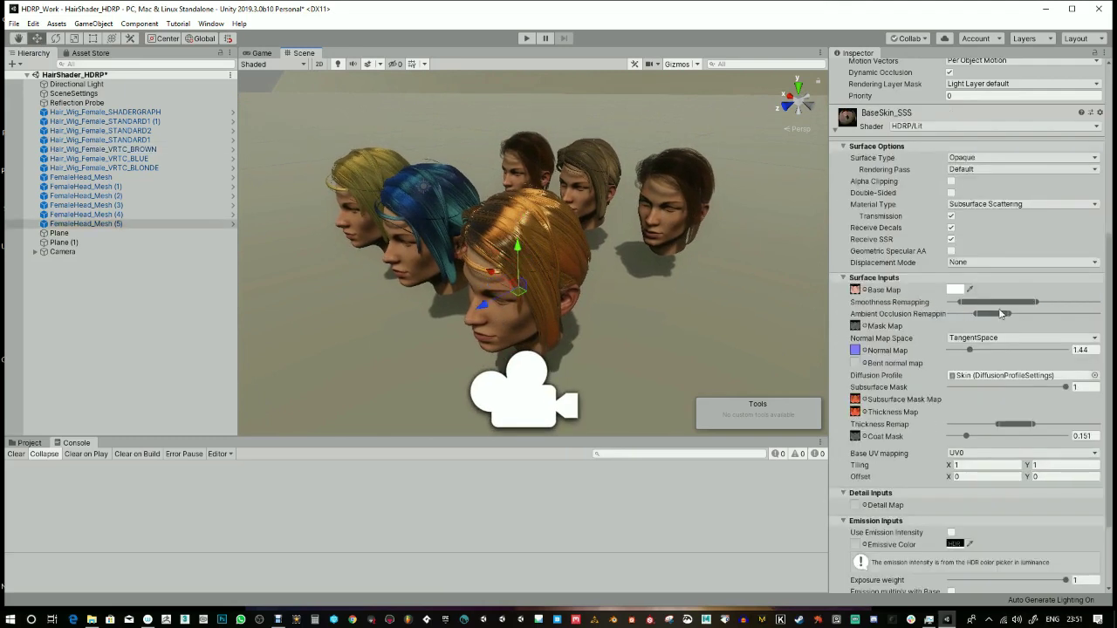
{"action": "left_click_drag", "start_coordinate": [992, 315], "coordinate": [1054, 298]}
{"action": "mouse_move", "coordinate": [970, 350]}
{"action": "left_mouse_down"}
{"action": "mouse_move", "coordinate": [1001, 349]}
{"action": "mouse_move", "coordinate": [969, 349]}
{"action": "mouse_move", "coordinate": [982, 348]}
{"action": "left_mouse_up"}
{"action": "scroll", "coordinate": [514, 279], "scroll_direction": "up", "scroll_amount": 10}
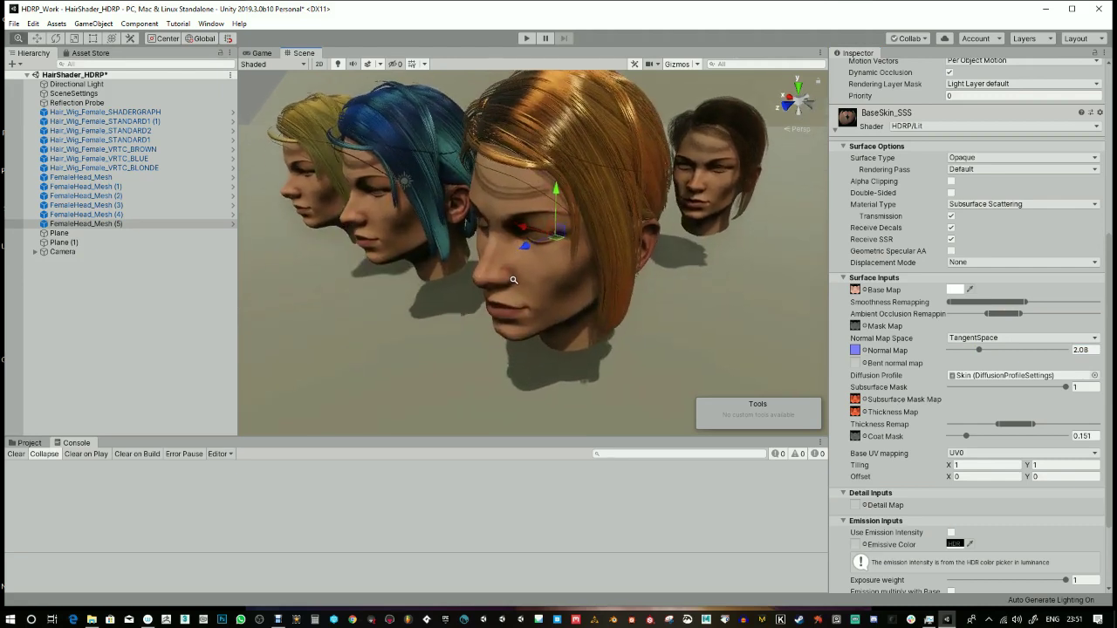
{"action": "scroll", "coordinate": [513, 279], "scroll_direction": "up", "scroll_amount": 3}
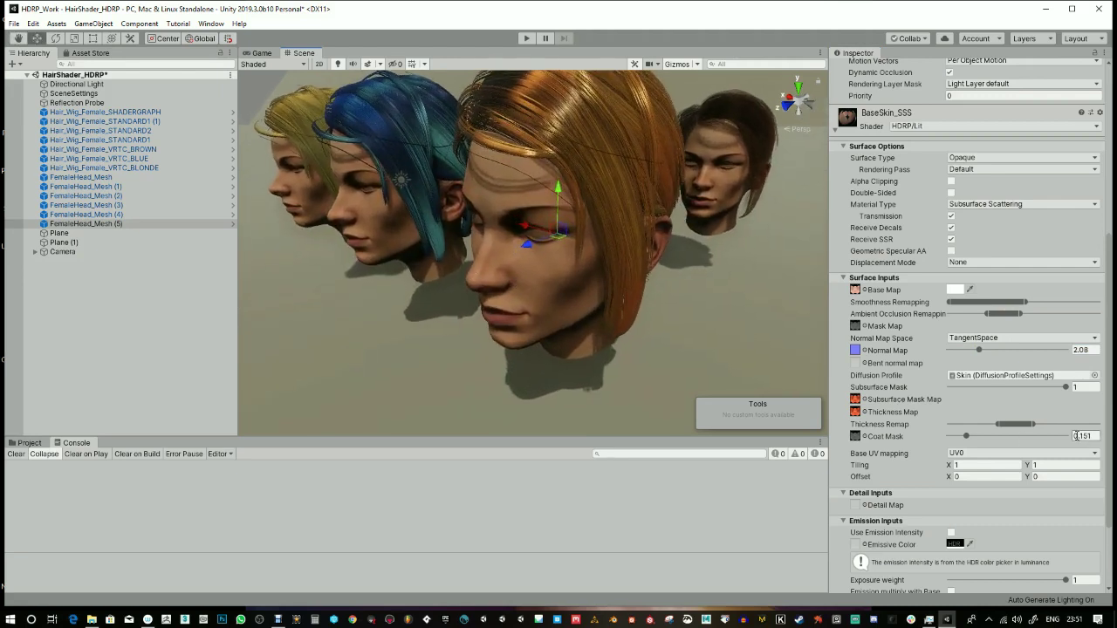
Shift the skin material's thickness remap range upwards, keep the subsurface mask at 1, and set the coat mask to 0.345.
{"action": "mouse_move", "coordinate": [1023, 426]}
{"action": "left_mouse_down"}
{"action": "mouse_move", "coordinate": [987, 428]}
{"action": "mouse_move", "coordinate": [1027, 427]}
{"action": "left_mouse_up"}
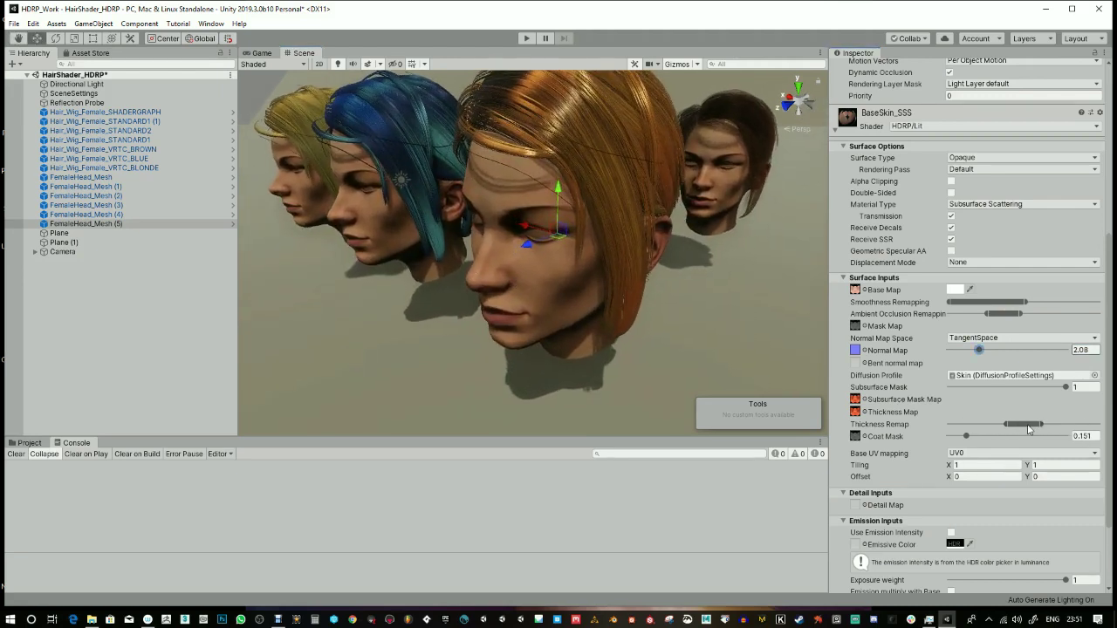
{"action": "left_click_drag", "start_coordinate": [1065, 387], "coordinate": [1104, 392]}
{"action": "left_click_drag", "start_coordinate": [967, 437], "coordinate": [991, 435]}
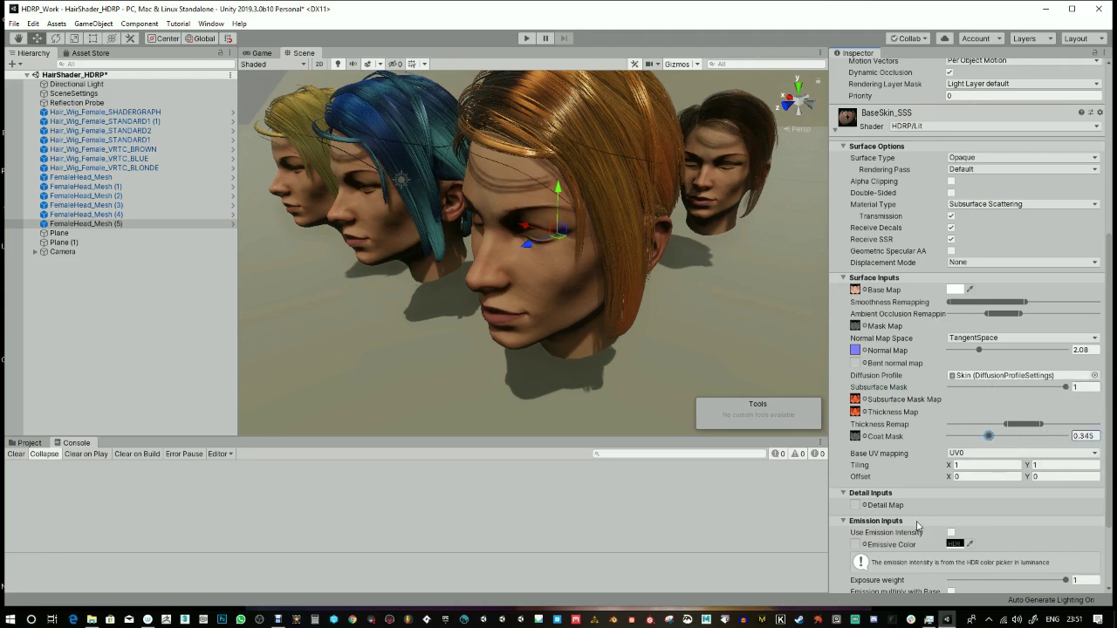
Set the Directional Light's intensity to 5 Lux and its rotation to X 35.5 and Y 149.77.
{"action": "right_click_drag", "start_coordinate": [603, 236], "coordinate": [664, 244], "text": "alt"}
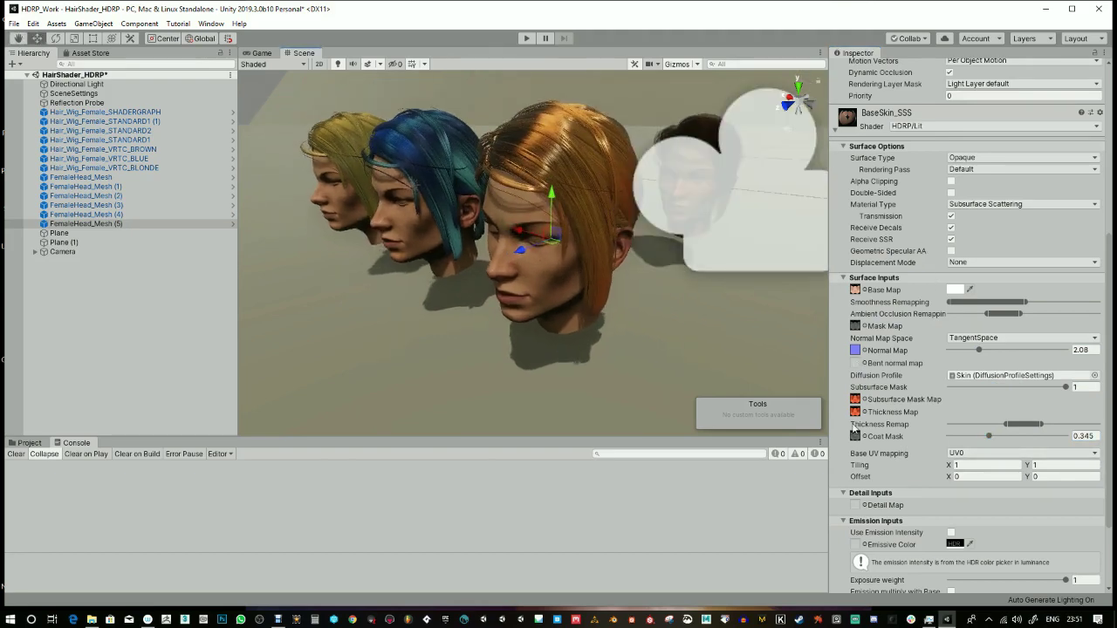
{"action": "right_click_drag", "start_coordinate": [570, 217], "coordinate": [564, 289], "text": "alt"}
{"action": "left_click_drag", "start_coordinate": [564, 289], "coordinate": [650, 252], "text": "alt"}
{"action": "right_click_drag", "start_coordinate": [650, 252], "coordinate": [380, 230]}
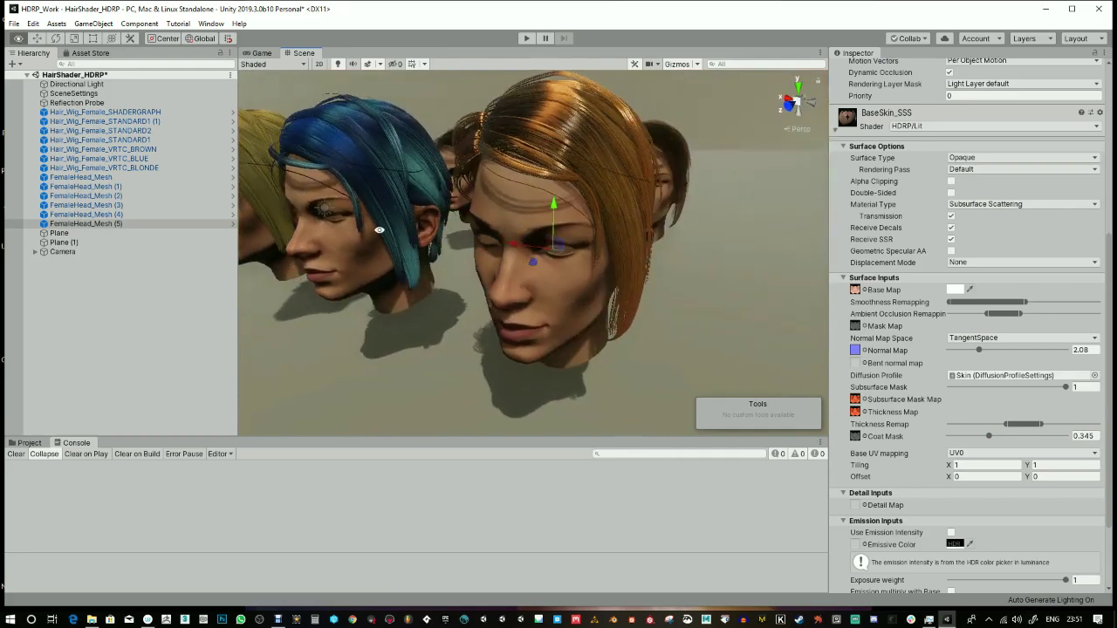
{"action": "left_click", "coordinate": [78, 84]}
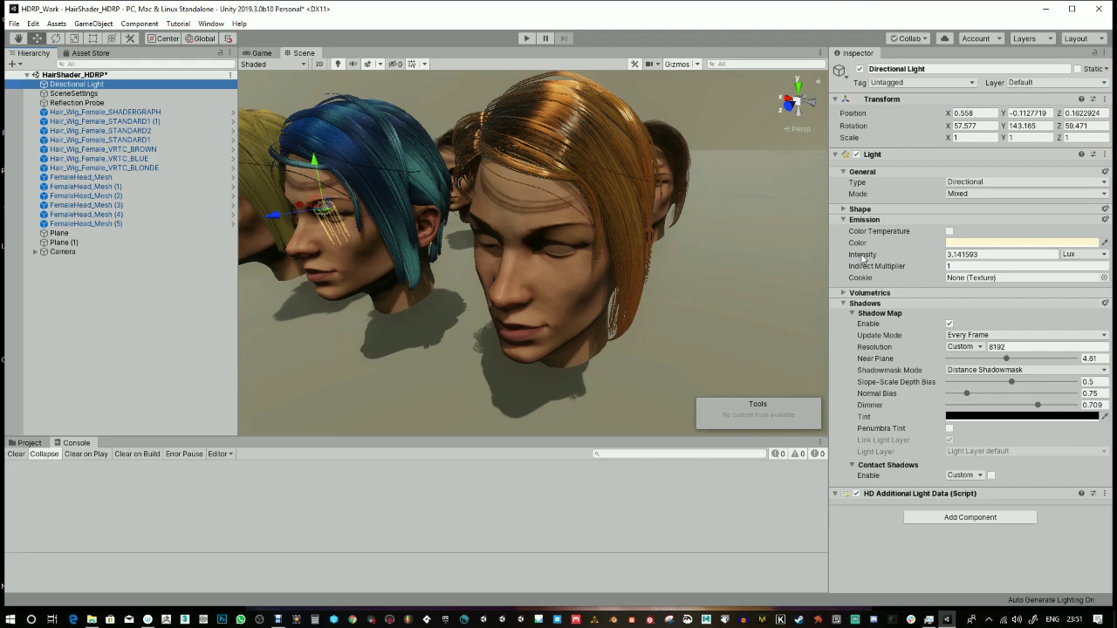
{"action": "left_click", "coordinate": [949, 254]}
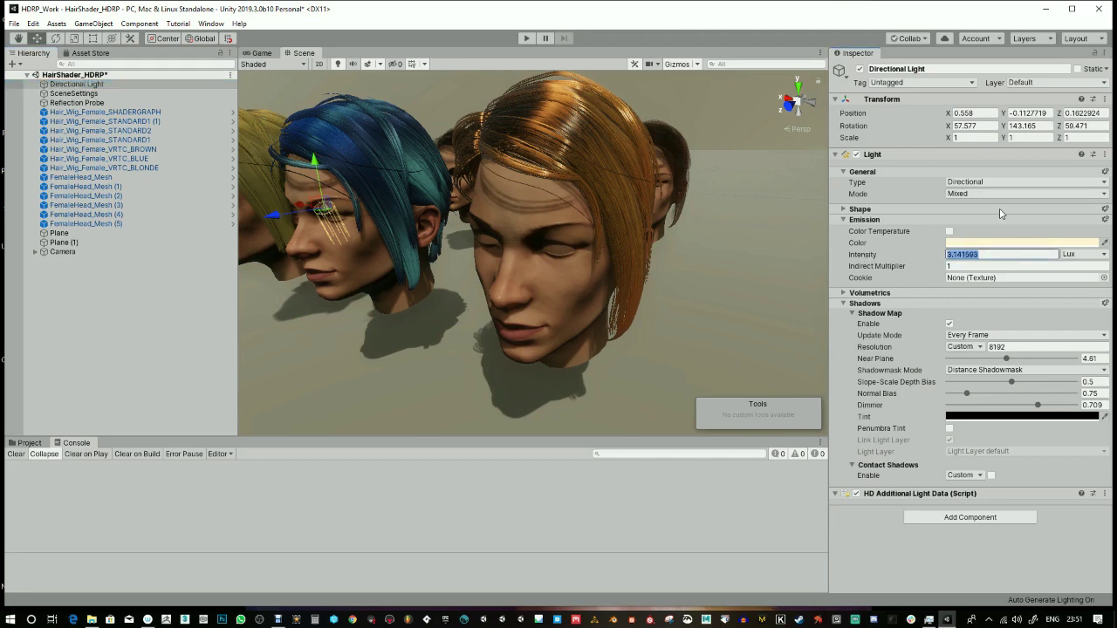
{"action": "type", "text": "5"}
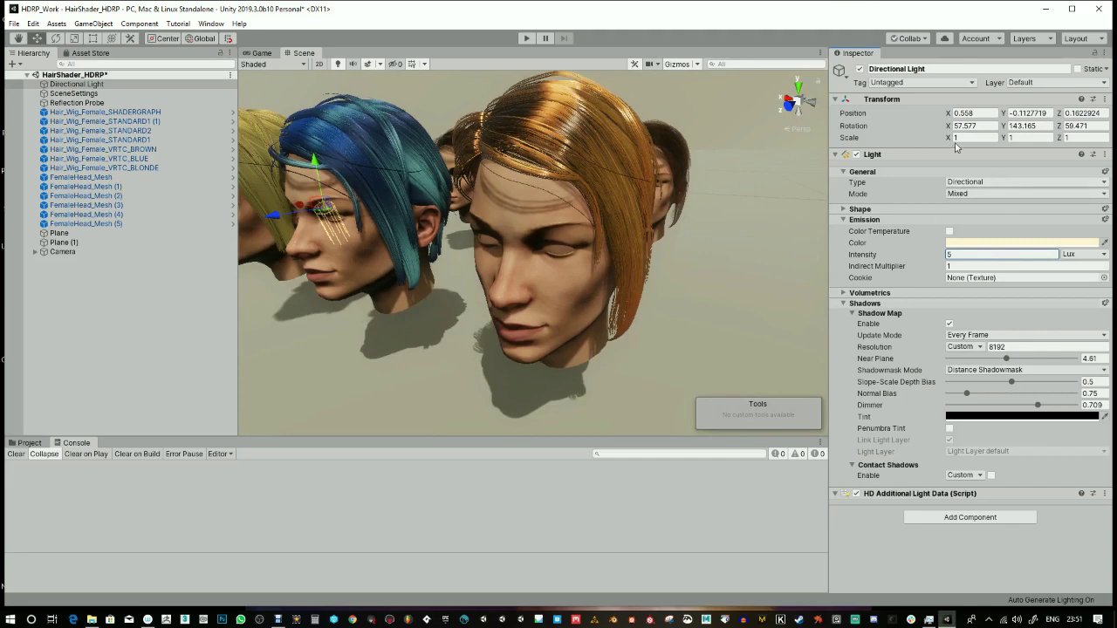
{"action": "left_click_drag", "start_coordinate": [1005, 126], "coordinate": [599, 137]}
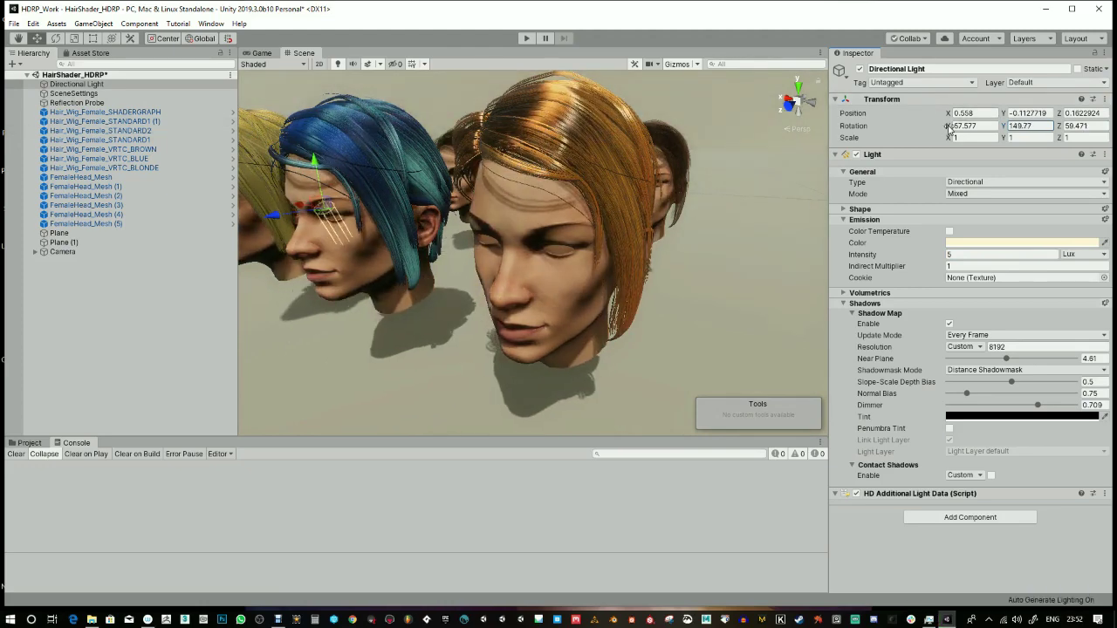
{"action": "left_click_drag", "start_coordinate": [949, 126], "coordinate": [864, 129]}
Lower the thickness remap range of the front head's skin material and set its coat mask to 0.191.
{"action": "scroll", "coordinate": [567, 281], "scroll_direction": "up", "scroll_amount": 8, "text": "alt"}
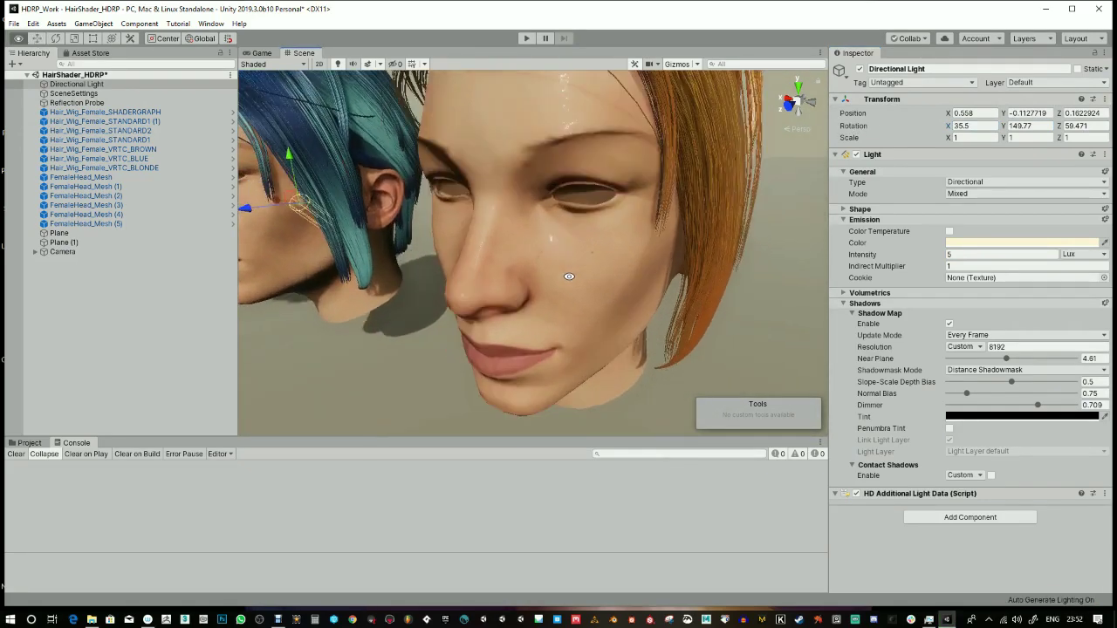
{"action": "middle_click_drag", "start_coordinate": [575, 141], "coordinate": [571, 148], "text": "alt"}
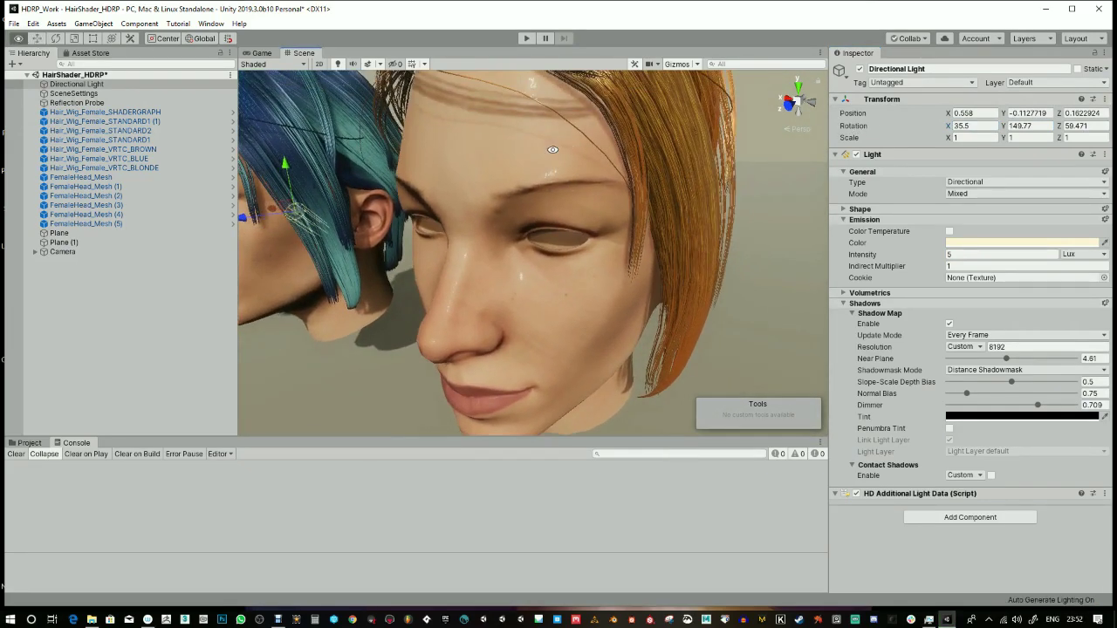
{"action": "left_click", "coordinate": [551, 156]}
{"action": "scroll", "coordinate": [984, 474], "scroll_direction": "down", "scroll_amount": 10}
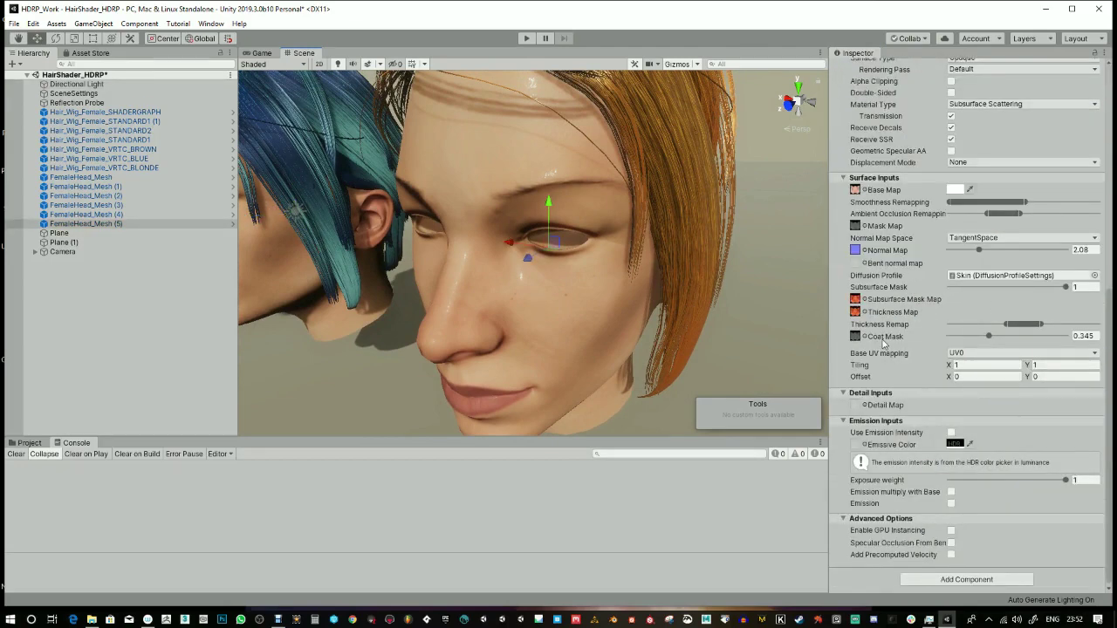
{"action": "mouse_move", "coordinate": [988, 337]}
{"action": "left_mouse_down"}
{"action": "mouse_move", "coordinate": [965, 337]}
{"action": "mouse_move", "coordinate": [1058, 328]}
{"action": "mouse_move", "coordinate": [979, 324]}
{"action": "left_mouse_up"}
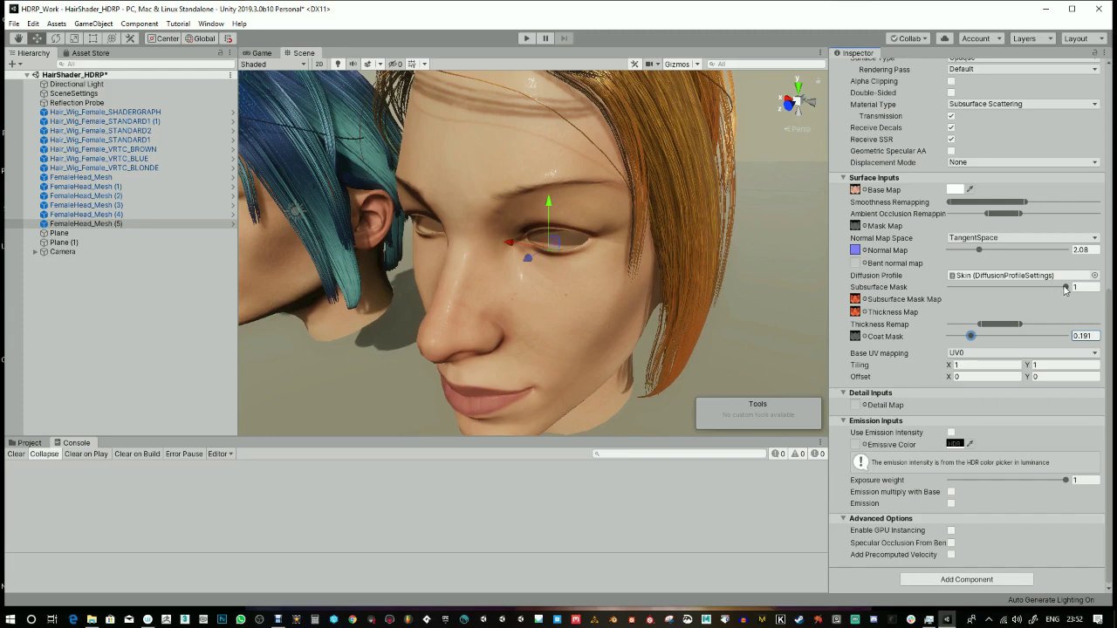
Set the front head's skin material subsurface mask to 0.639 and slightly lower its coat mask.
{"action": "left_click_drag", "start_coordinate": [1065, 288], "coordinate": [1024, 292]}
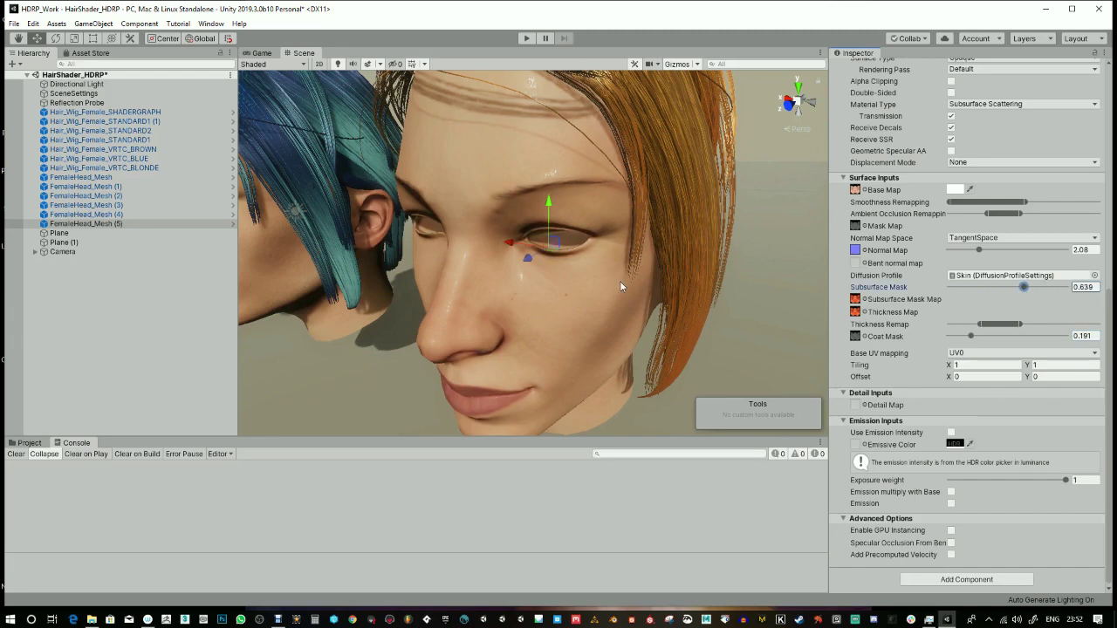
{"action": "right_click_drag", "start_coordinate": [621, 286], "coordinate": [467, 309], "text": "alt"}
{"action": "left_click_drag", "start_coordinate": [467, 309], "coordinate": [587, 246], "text": "alt"}
{"action": "middle_click_drag", "start_coordinate": [587, 246], "coordinate": [596, 247]}
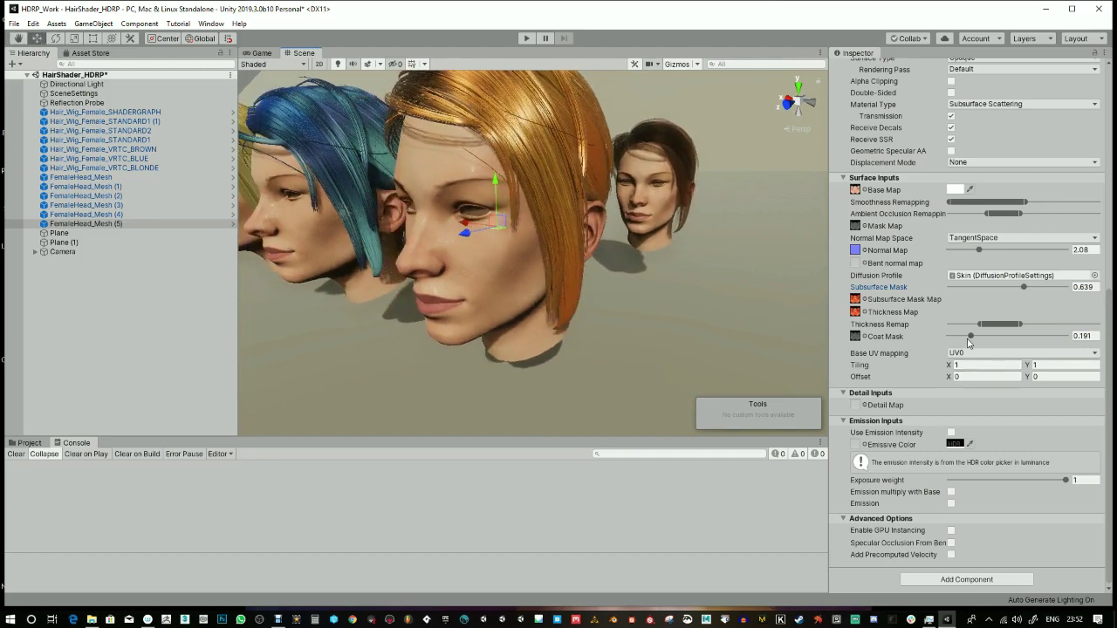
{"action": "left_click_drag", "start_coordinate": [968, 339], "coordinate": [963, 339]}
{"action": "right_click_drag", "start_coordinate": [499, 274], "coordinate": [602, 150], "text": "alt"}
{"action": "left_click", "coordinate": [610, 123]}
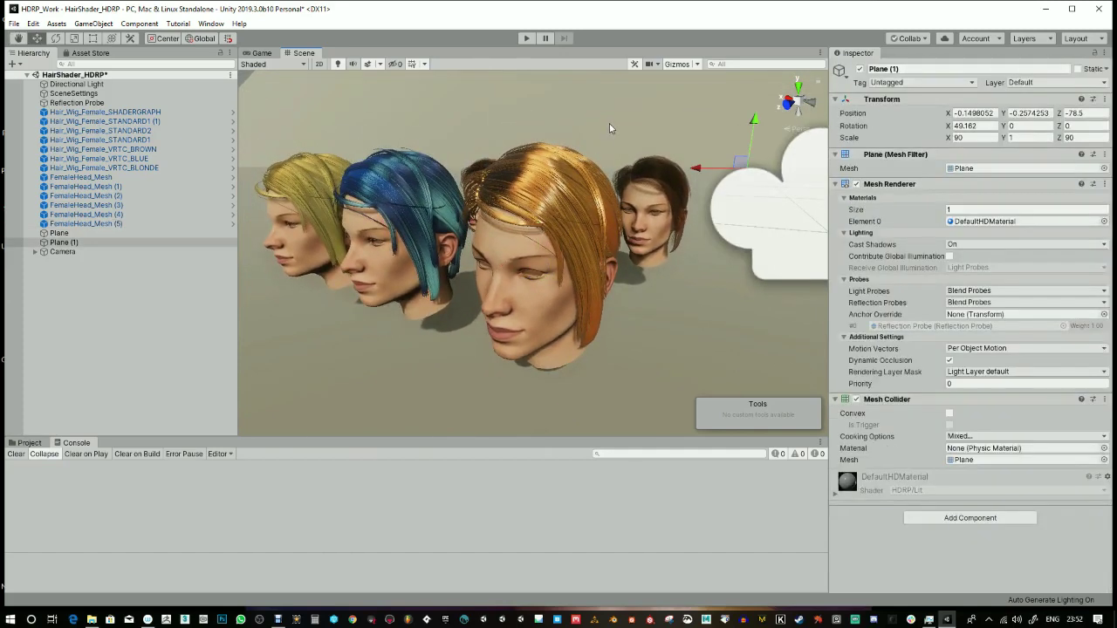
{"action": "left_click_drag", "start_coordinate": [610, 123], "coordinate": [620, 137], "text": "alt"}
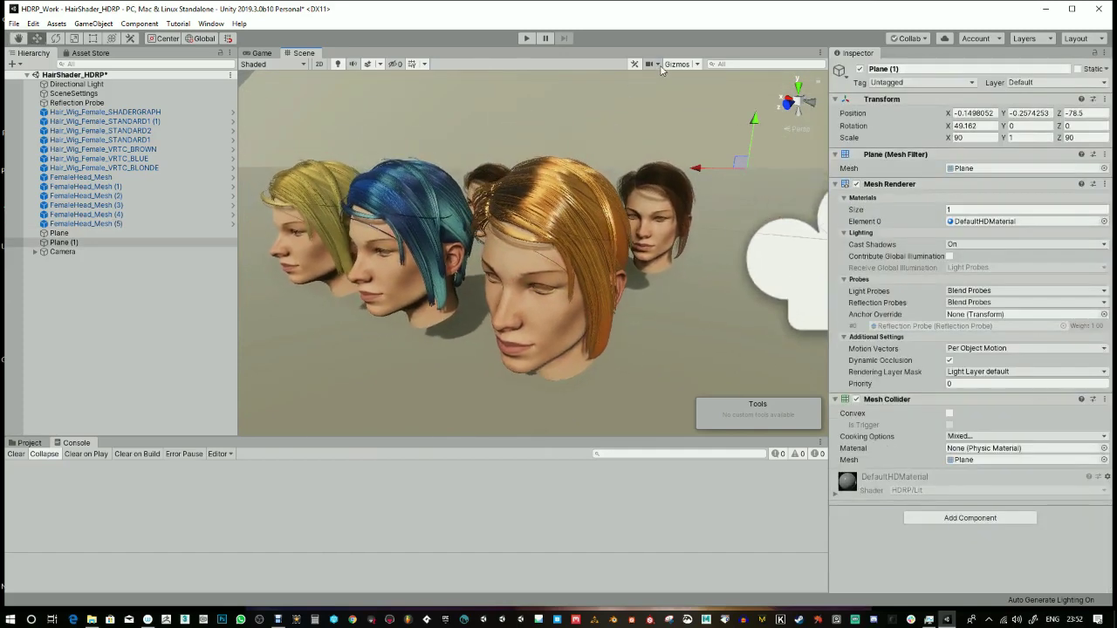
{"action": "left_click", "coordinate": [697, 65]}
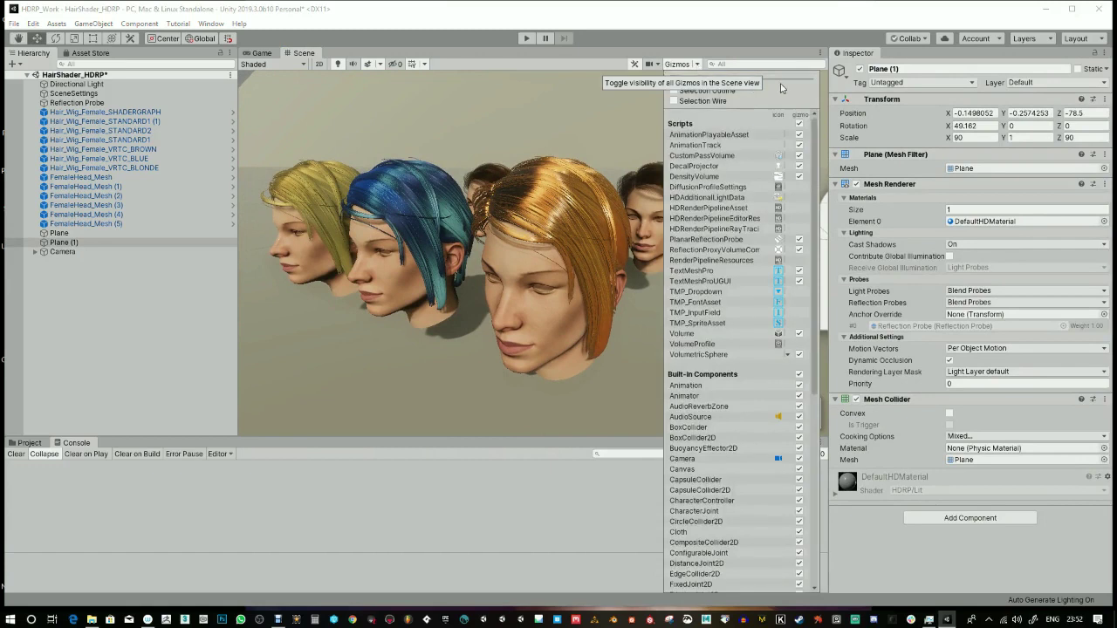
{"action": "left_click", "coordinate": [549, 109]}
Frame all the wigged heads from slightly above and align the Camera object with that scene view.
{"action": "right_click_drag", "start_coordinate": [587, 190], "coordinate": [604, 217], "text": "alt"}
{"action": "left_click_drag", "start_coordinate": [604, 218], "coordinate": [592, 319], "text": "alt"}
{"action": "right_click_drag", "start_coordinate": [591, 319], "coordinate": [585, 352], "text": "alt"}
{"action": "scroll", "coordinate": [584, 351], "scroll_direction": "up", "scroll_amount": 5}
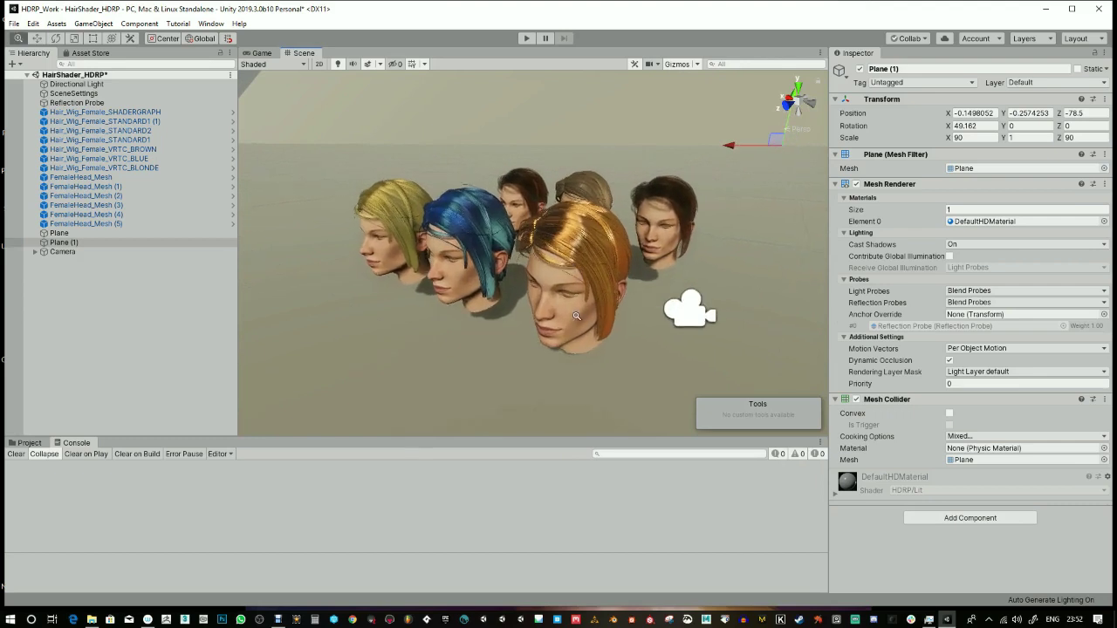
{"action": "scroll", "coordinate": [524, 271], "scroll_direction": "up", "scroll_amount": 3}
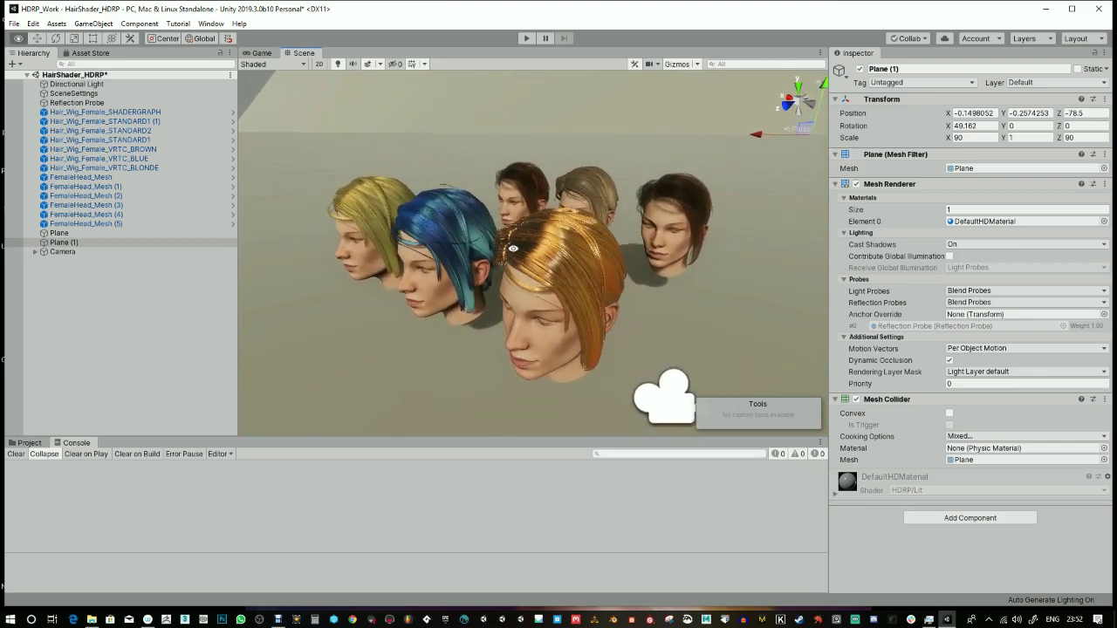
{"action": "scroll", "coordinate": [563, 255], "scroll_direction": "down", "scroll_amount": 1}
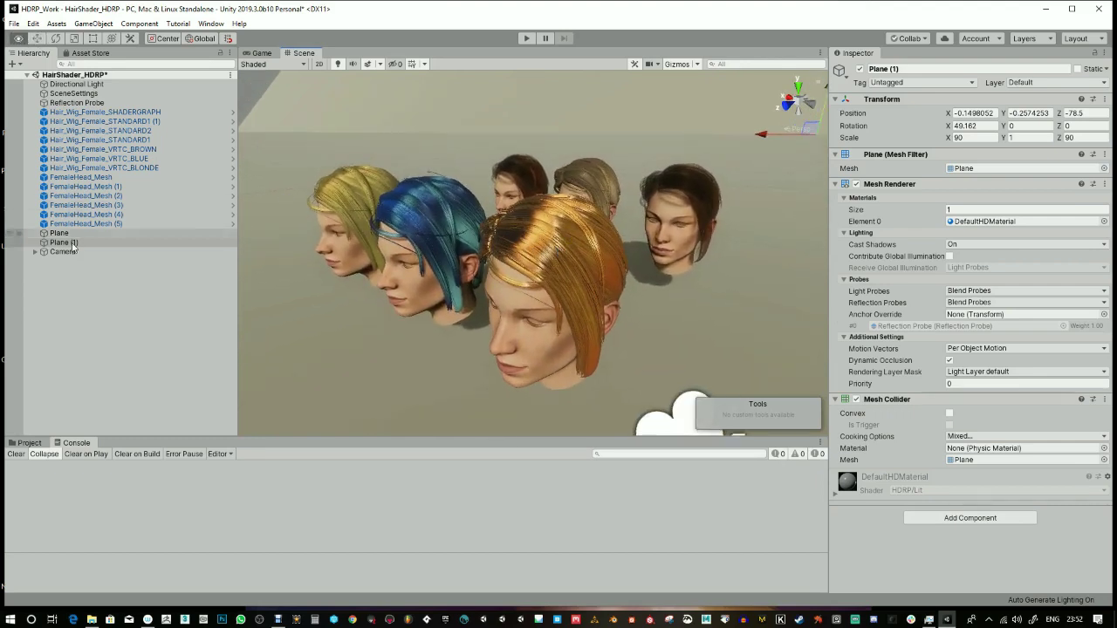
{"action": "left_click", "coordinate": [89, 252]}
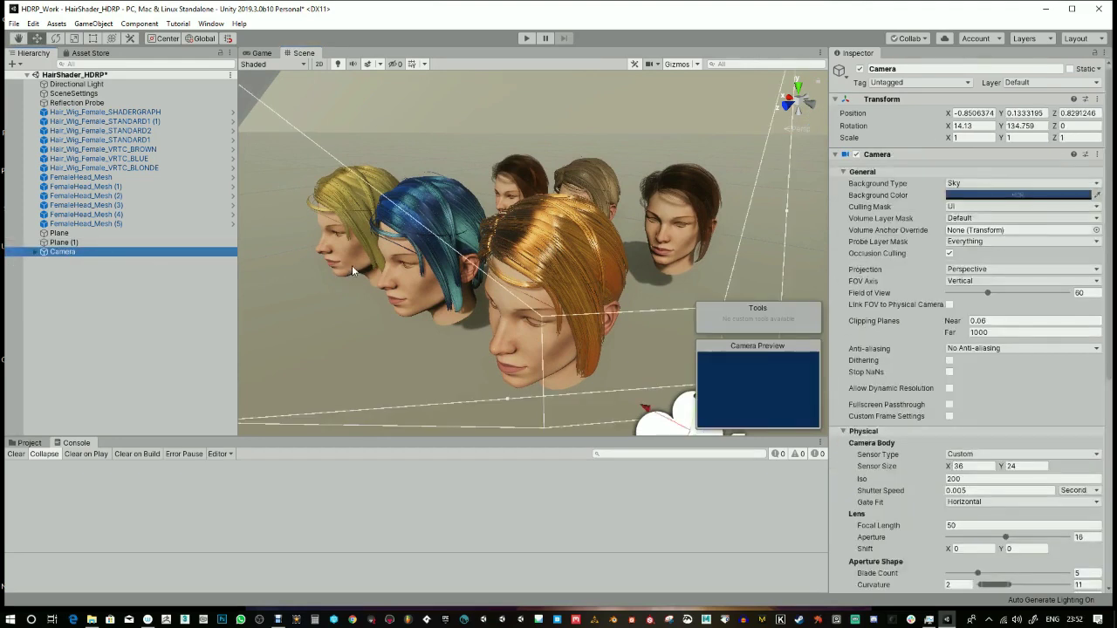
{"action": "key", "text": "ctrl+shift+f"}
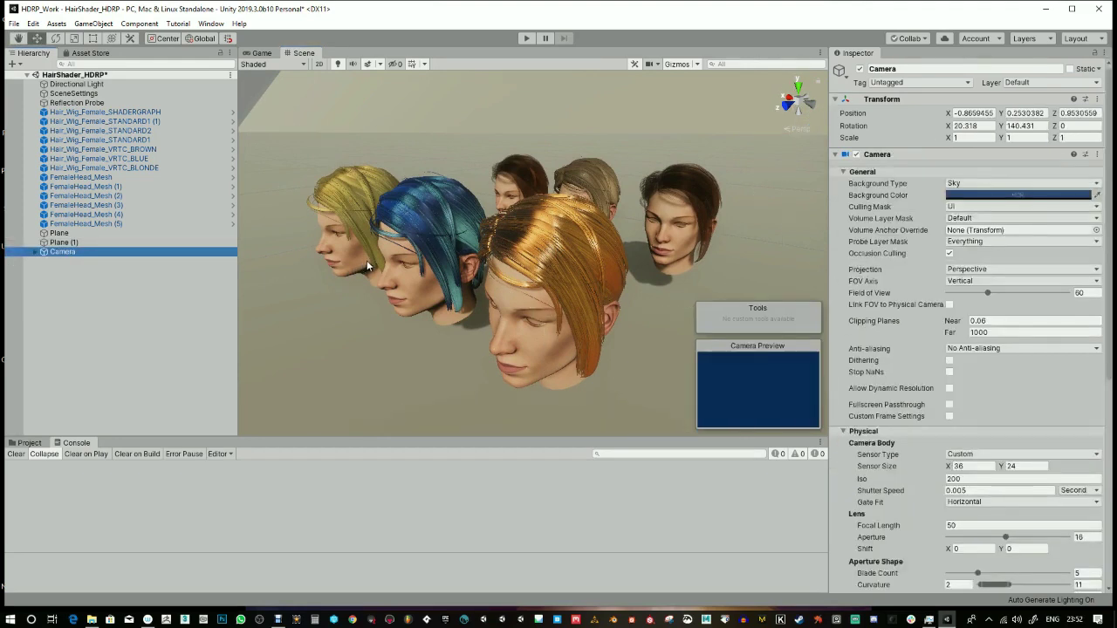
Show the aligned camera's framing in the Game view and save the HairShader_HDRP scene.
{"action": "left_click", "coordinate": [262, 53]}
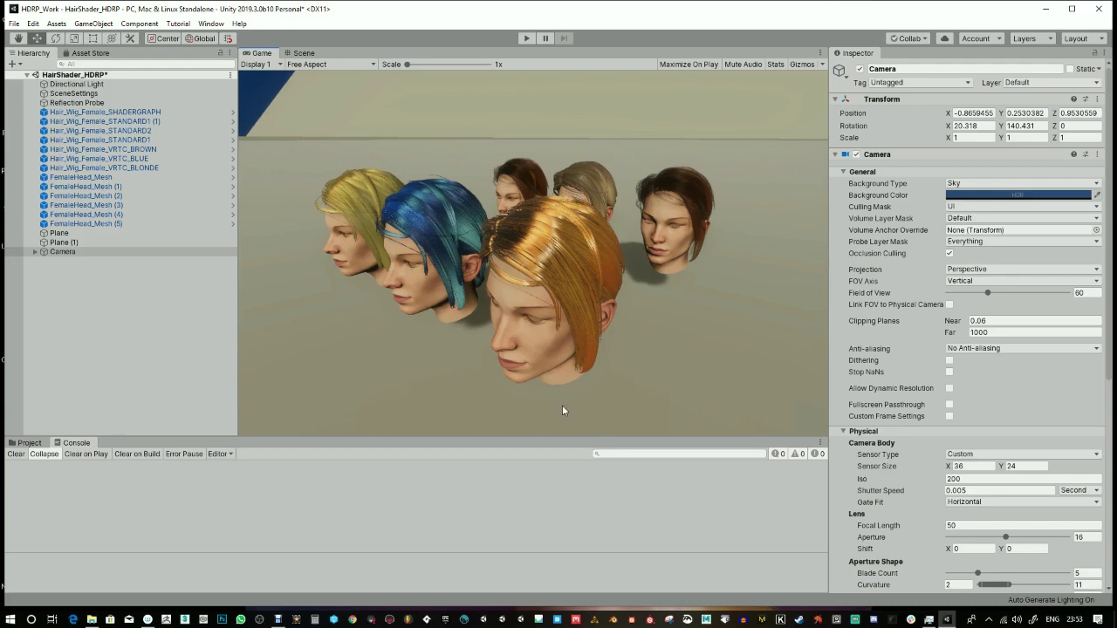
{"action": "key", "text": "ctrl+s"}
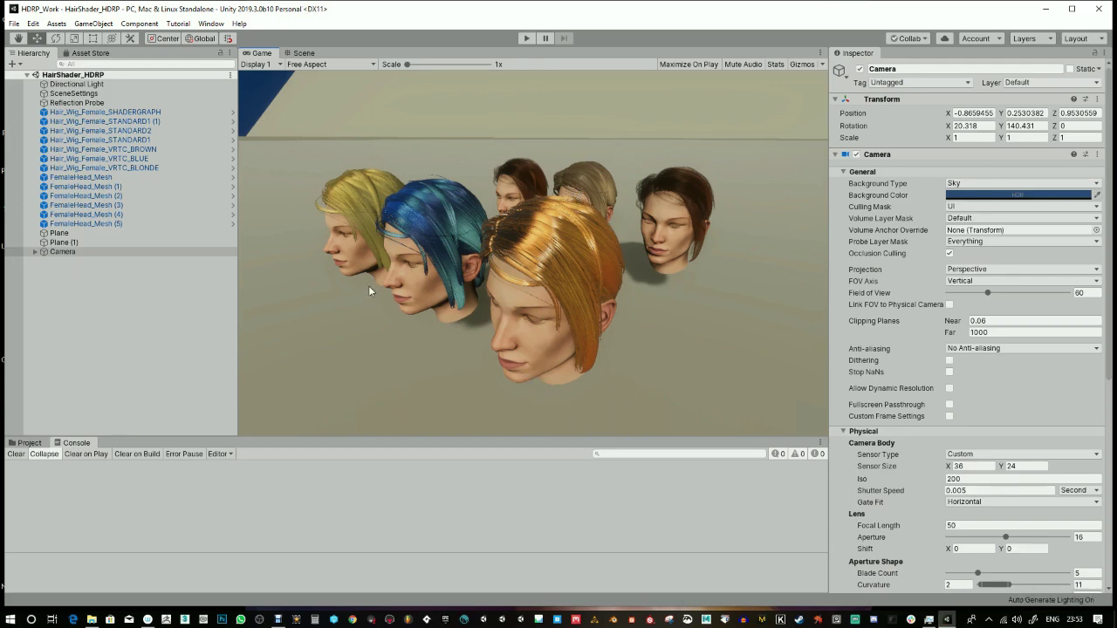